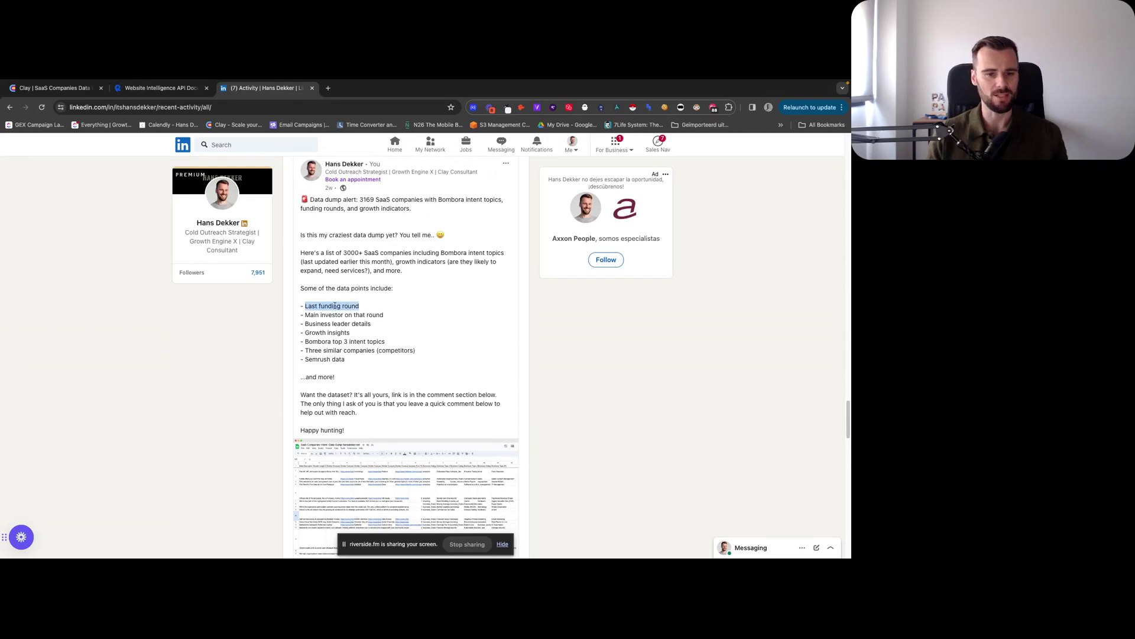
Step: Read through the LinkedIn post on the SaaS companies data dump, examining its list of data points and publication age
{"action": "left_click", "coordinate": [308, 306]}
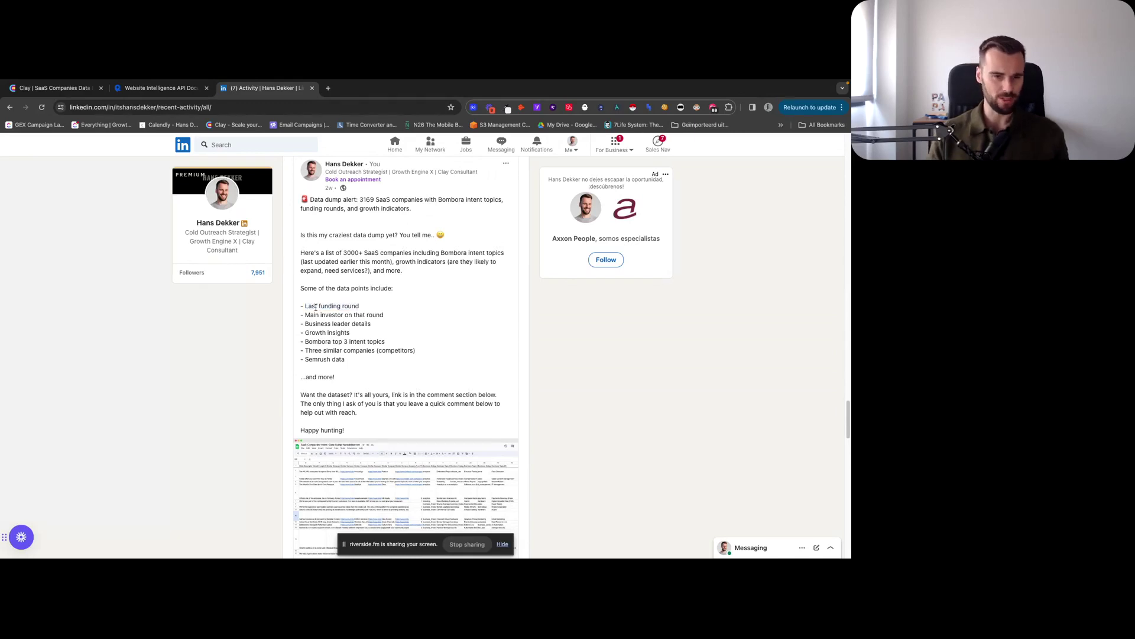
{"action": "scroll", "coordinate": [312, 324], "scroll_direction": "down", "scroll_amount": 1}
{"action": "scroll", "coordinate": [307, 328], "scroll_direction": "down", "scroll_amount": 1}
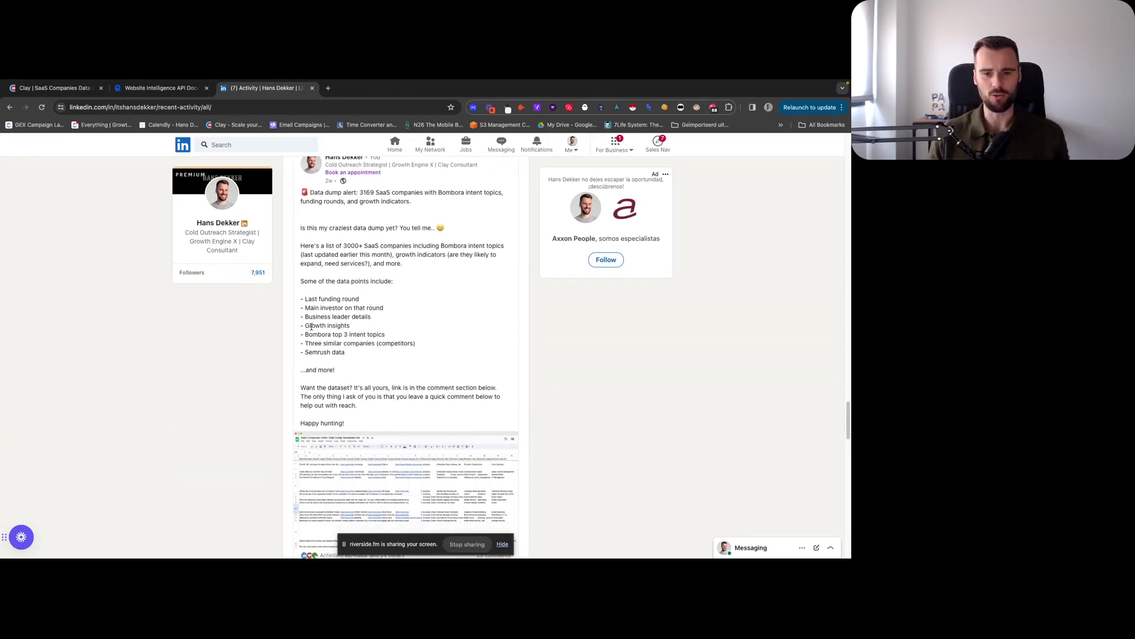
{"action": "left_click_drag", "start_coordinate": [305, 333], "coordinate": [387, 336]}
{"action": "left_click", "coordinate": [312, 333]}
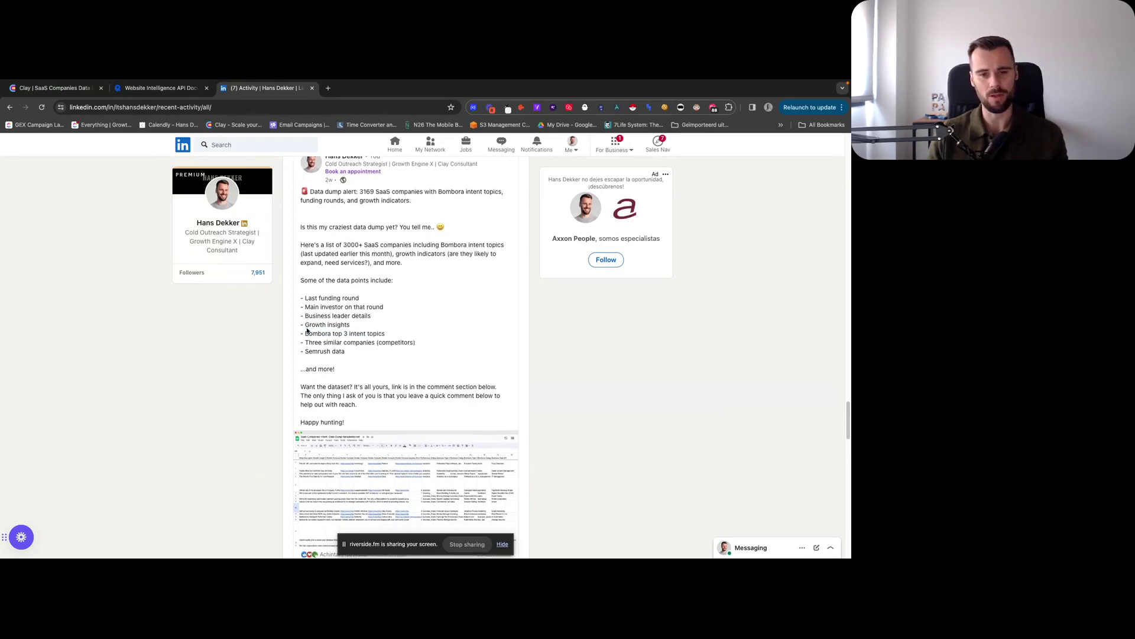
{"action": "scroll", "coordinate": [311, 331], "scroll_direction": "down", "scroll_amount": 1}
{"action": "scroll", "coordinate": [272, 344], "scroll_direction": "down", "scroll_amount": 3}
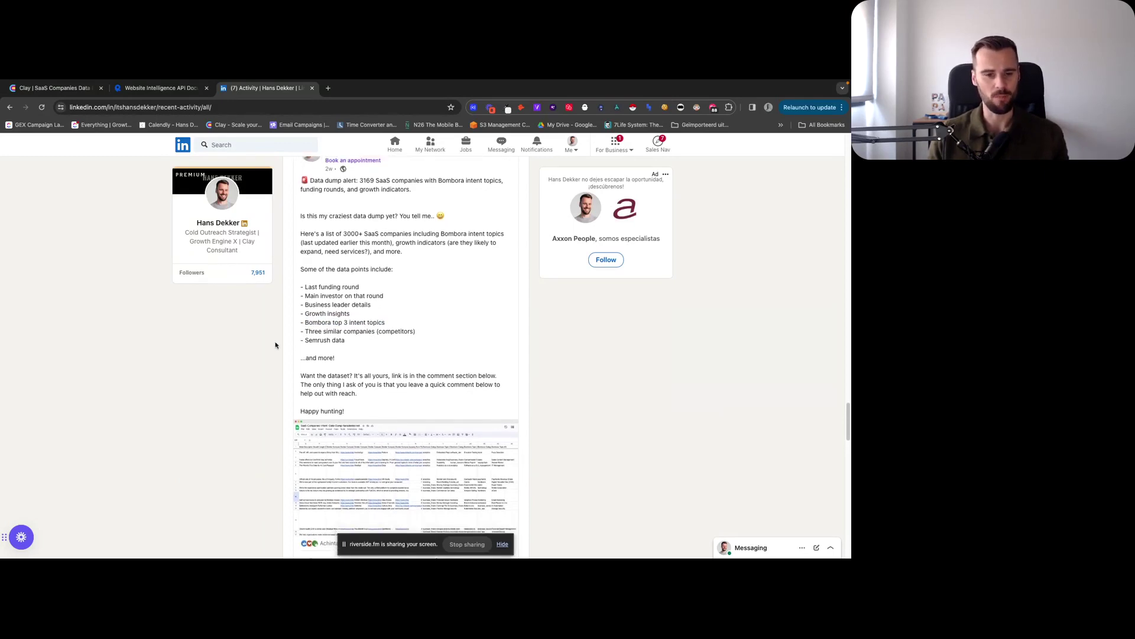
{"action": "scroll", "coordinate": [262, 343], "scroll_direction": "down", "scroll_amount": 2}
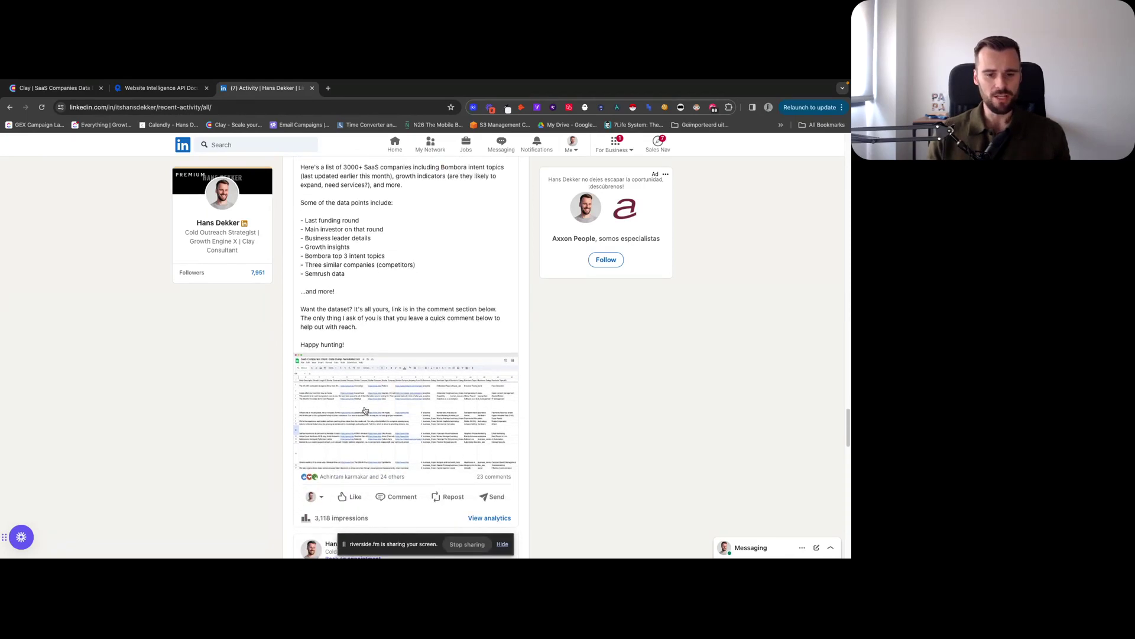
{"action": "scroll", "coordinate": [323, 350], "scroll_direction": "up", "scroll_amount": 5}
{"action": "scroll", "coordinate": [323, 351], "scroll_direction": "down", "scroll_amount": 2}
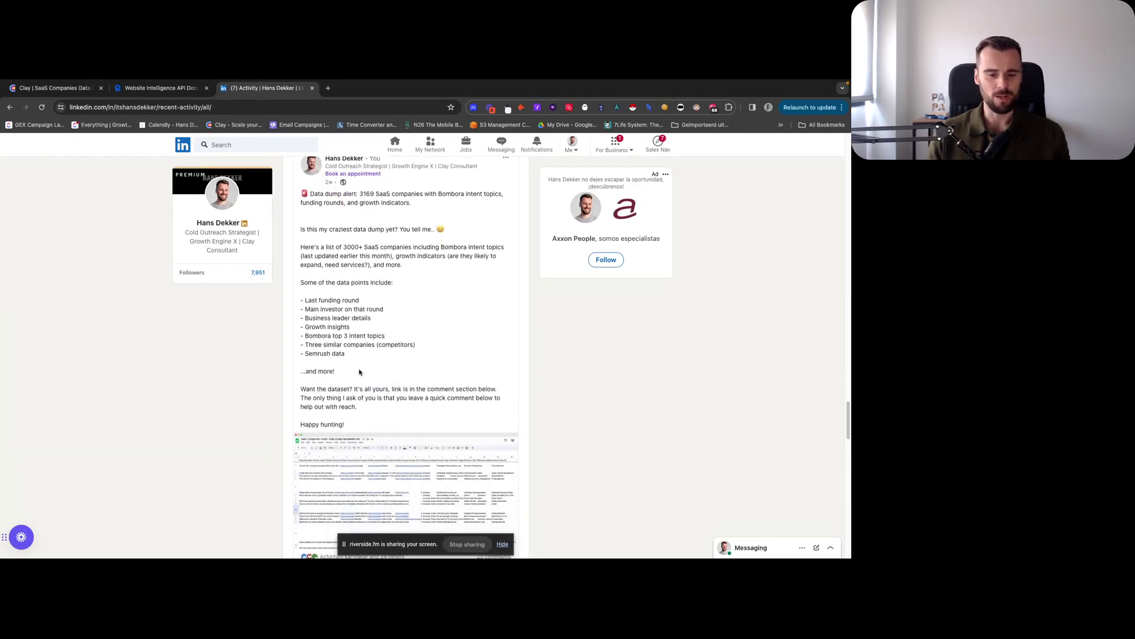
{"action": "scroll", "coordinate": [317, 353], "scroll_direction": "up", "scroll_amount": 5}
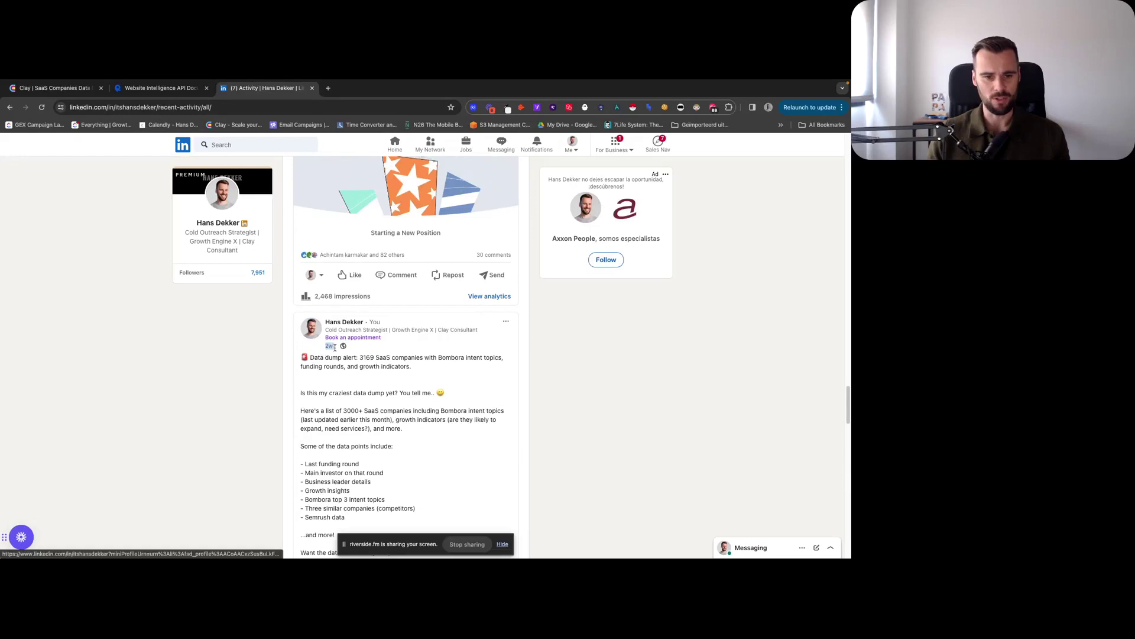
{"action": "scroll", "coordinate": [312, 384], "scroll_direction": "down", "scroll_amount": 1}
{"action": "scroll", "coordinate": [312, 389], "scroll_direction": "down", "scroll_amount": 1}
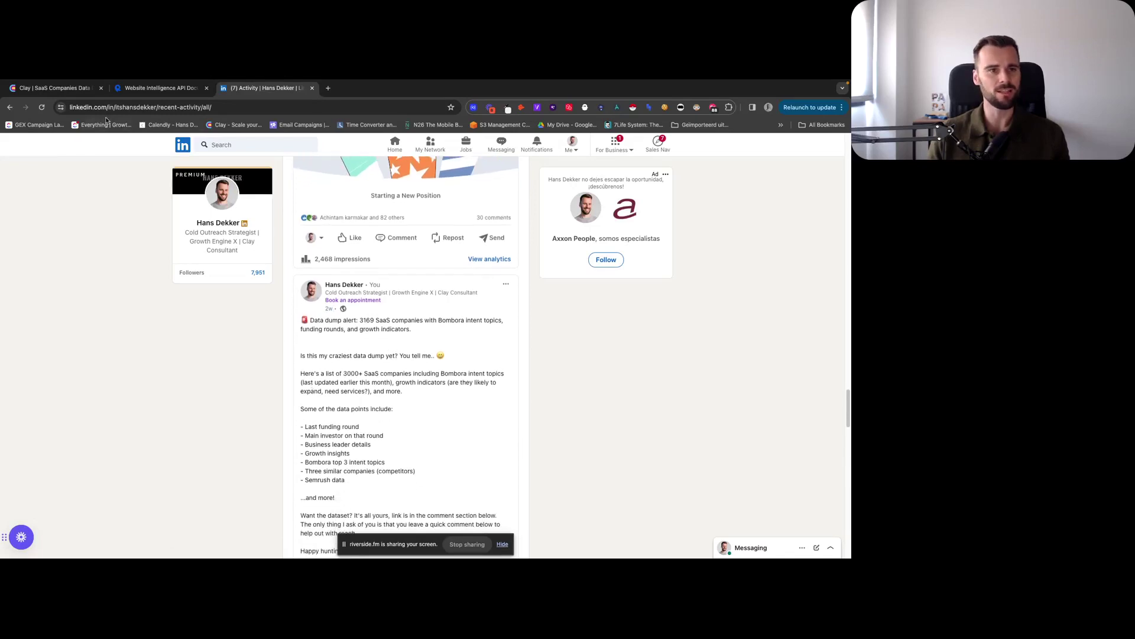
Step: Switch to the SaaS Companies Data Dump #1 table in Clay and look over its columns from the first one on
{"action": "left_click", "coordinate": [88, 89]}
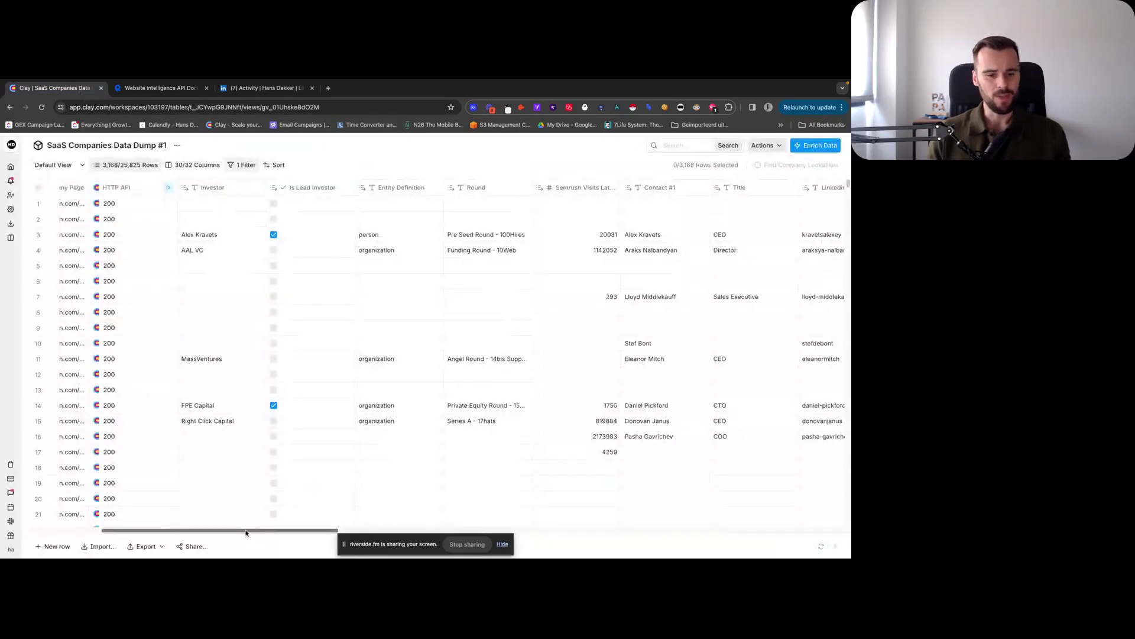
{"action": "left_click_drag", "start_coordinate": [256, 532], "coordinate": [105, 532]}
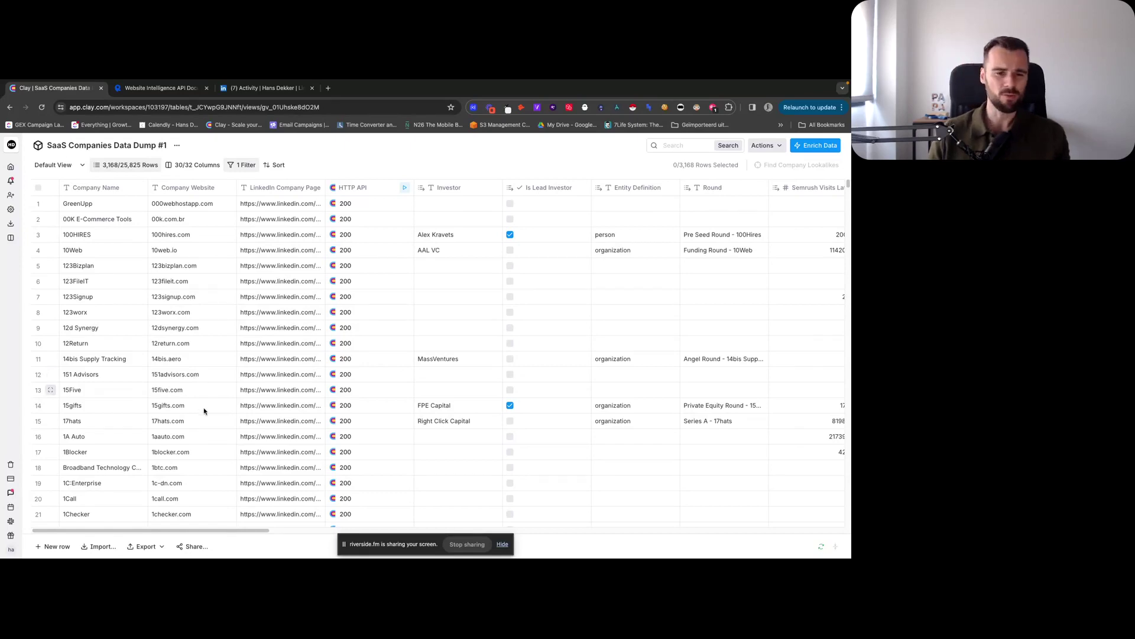
{"action": "left_click_drag", "start_coordinate": [207, 528], "coordinate": [159, 531]}
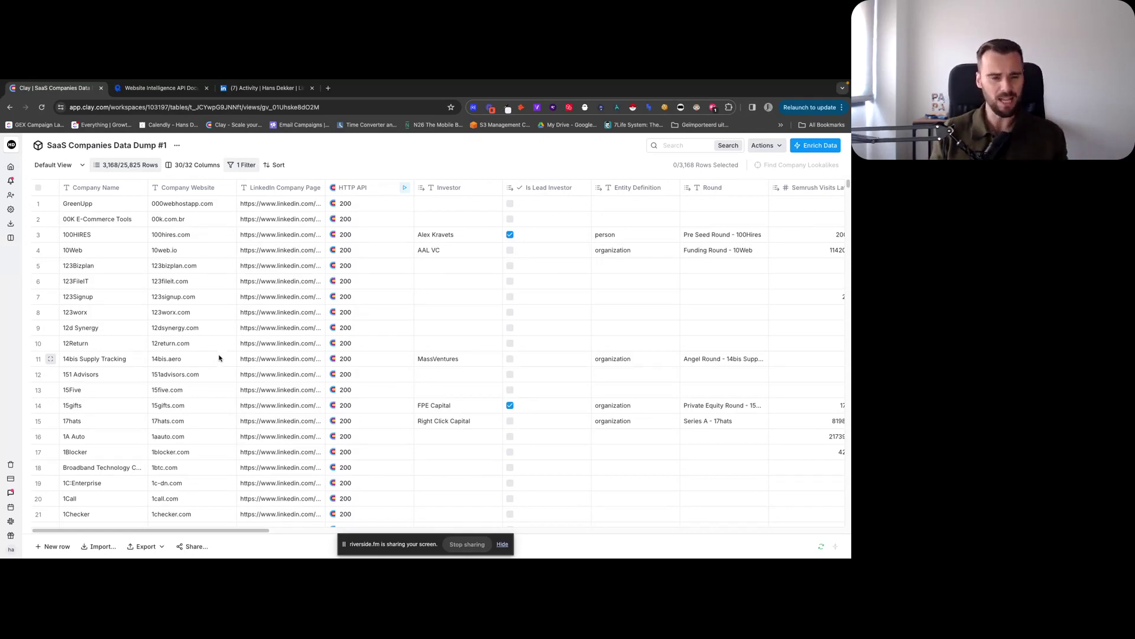
Step: Switch to RapidAPI and open the API Hub home page to view its welcome heading
{"action": "left_click", "coordinate": [160, 89]}
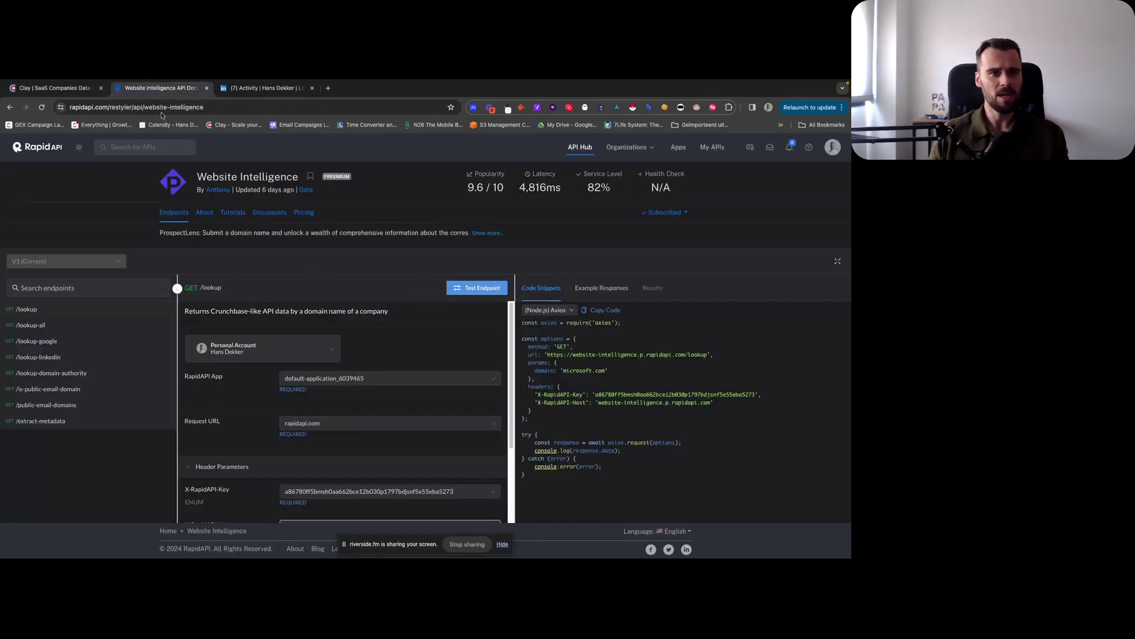
{"action": "left_click", "coordinate": [49, 150]}
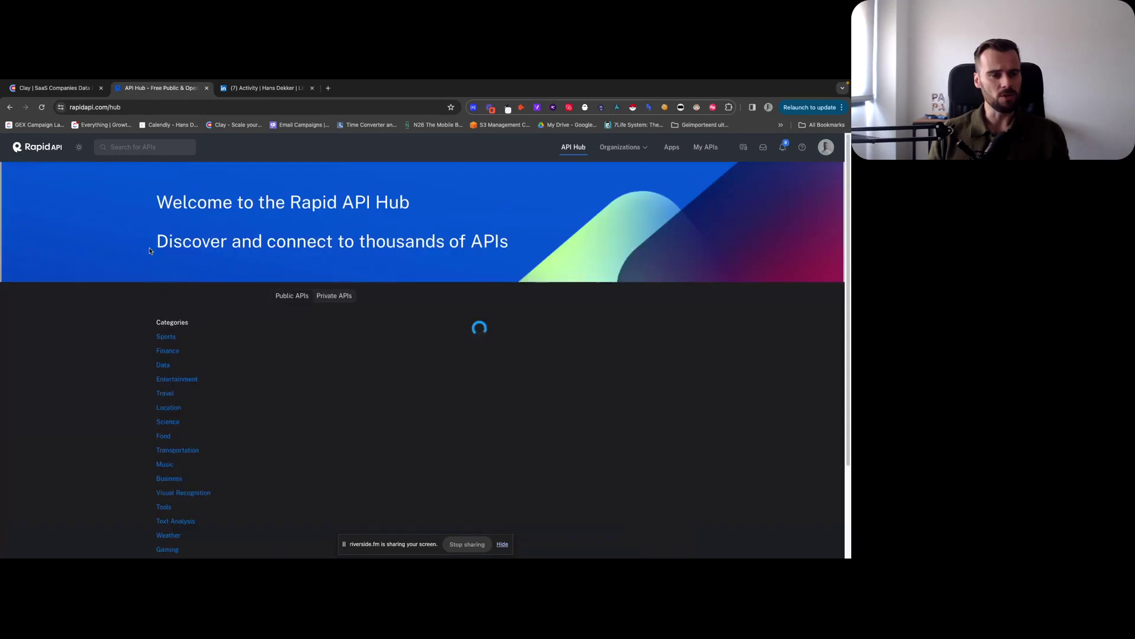
{"action": "left_click_drag", "start_coordinate": [156, 202], "coordinate": [509, 242]}
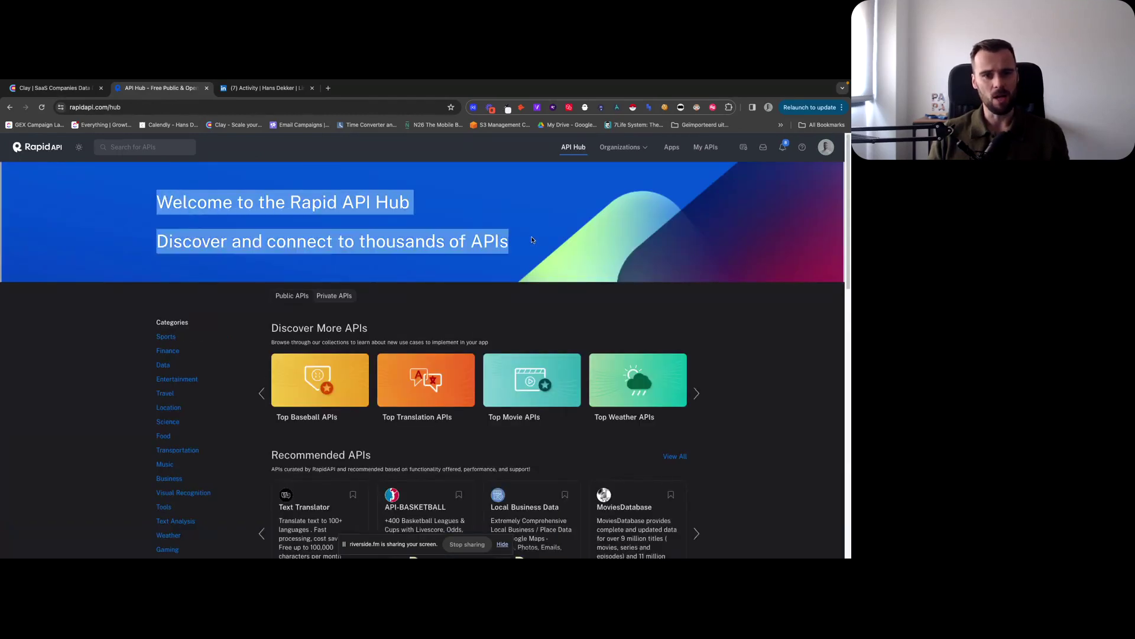
{"action": "left_click", "coordinate": [304, 243]}
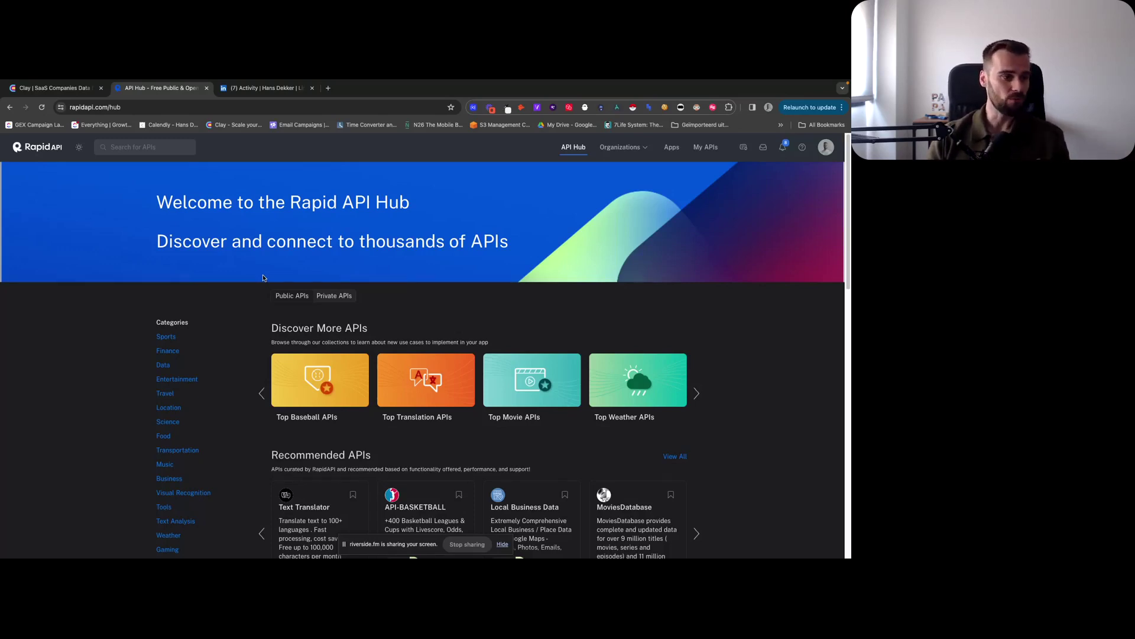
Step: Browse the API Hub's categories and its recommended, popular, free, AI and tax API collections, and return to the page start
{"action": "scroll", "coordinate": [264, 284], "scroll_direction": "down", "scroll_amount": 3}
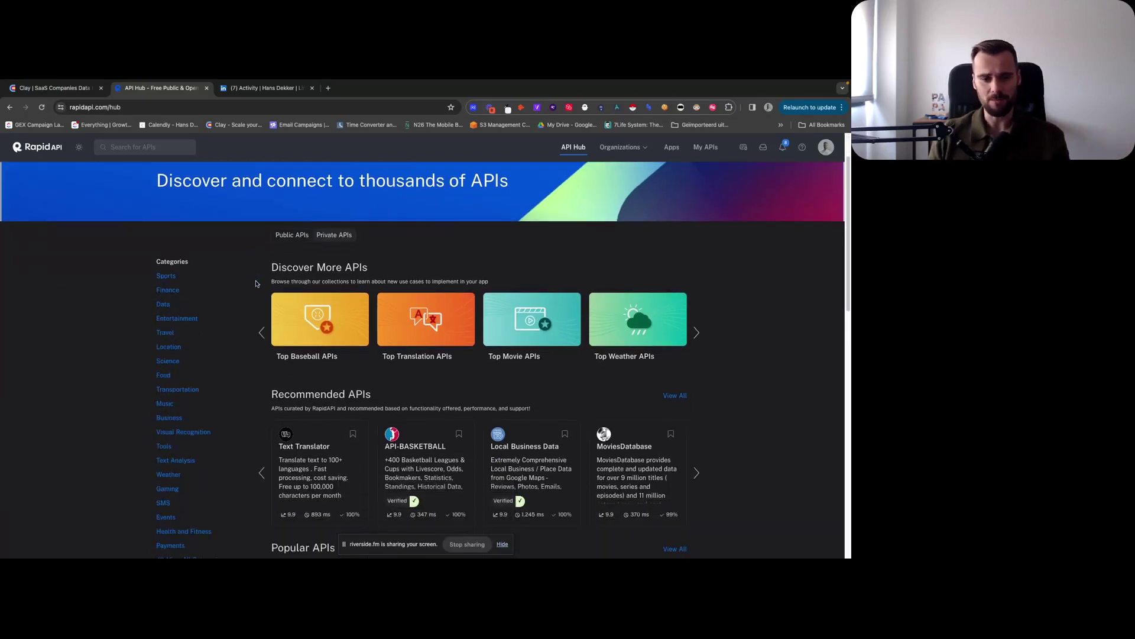
{"action": "scroll", "coordinate": [272, 416], "scroll_direction": "down", "scroll_amount": 5}
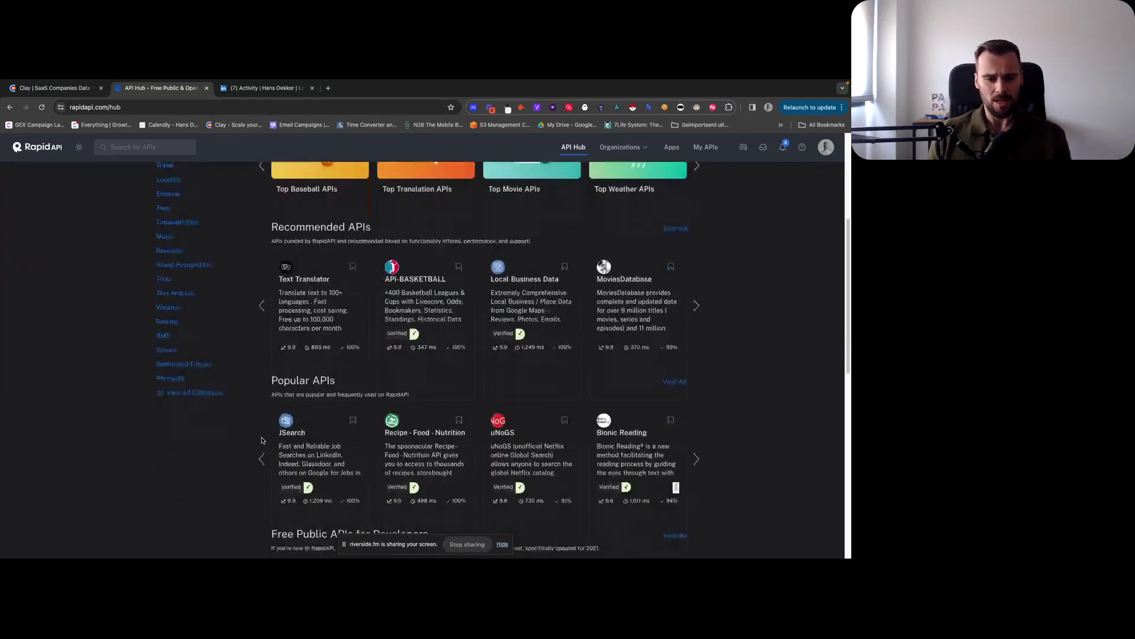
{"action": "scroll", "coordinate": [229, 463], "scroll_direction": "down", "scroll_amount": 2}
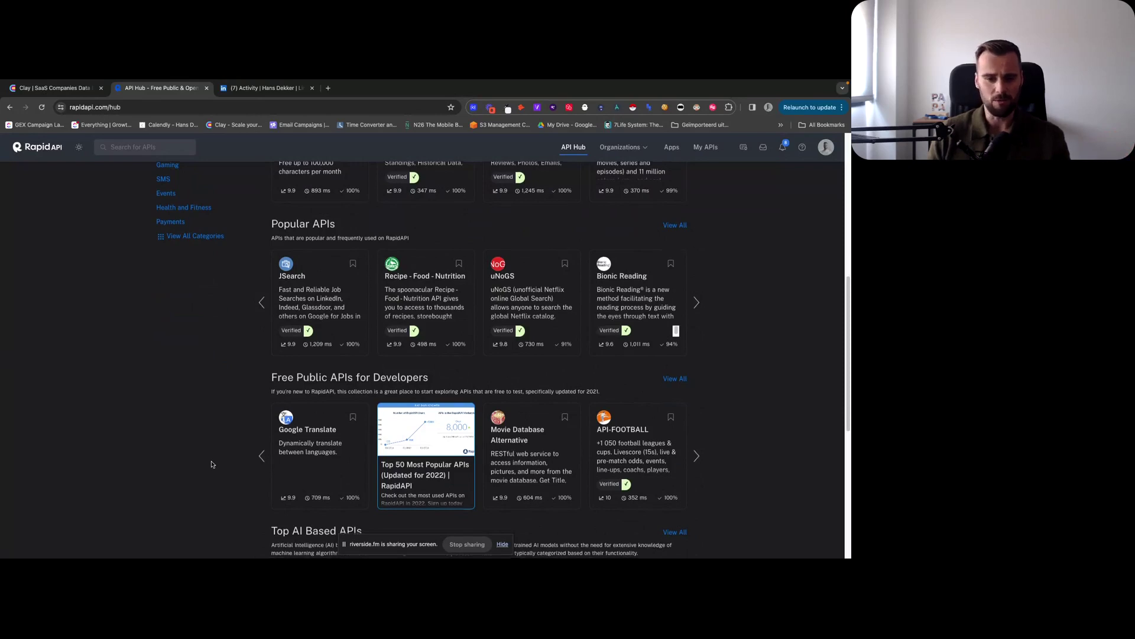
{"action": "scroll", "coordinate": [212, 465], "scroll_direction": "down", "scroll_amount": 1}
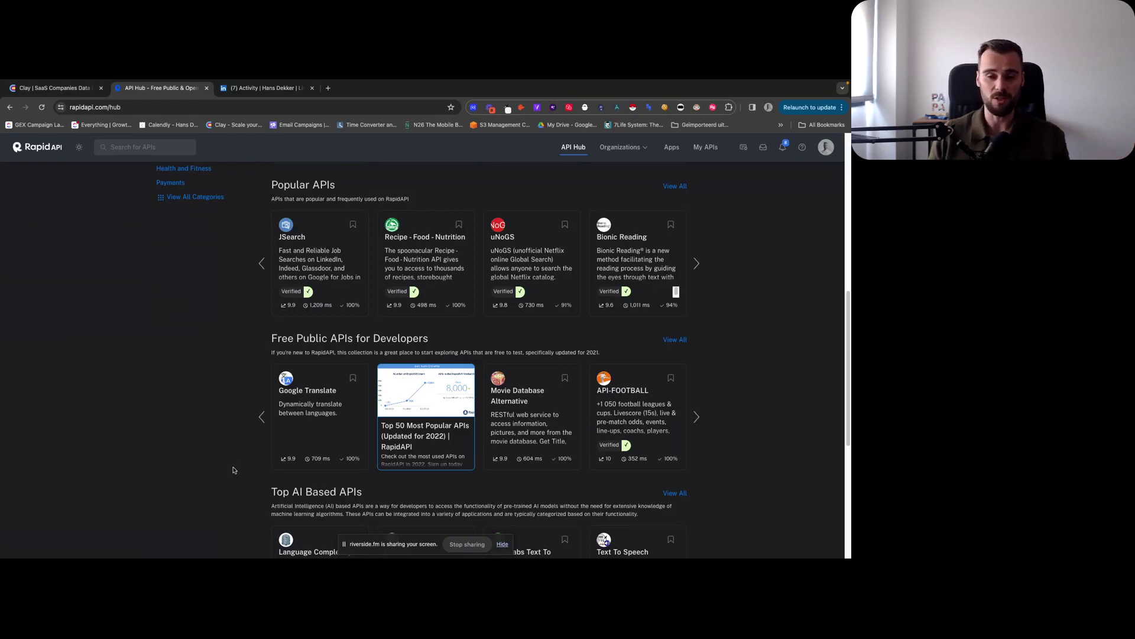
{"action": "scroll", "coordinate": [234, 470], "scroll_direction": "down", "scroll_amount": 1}
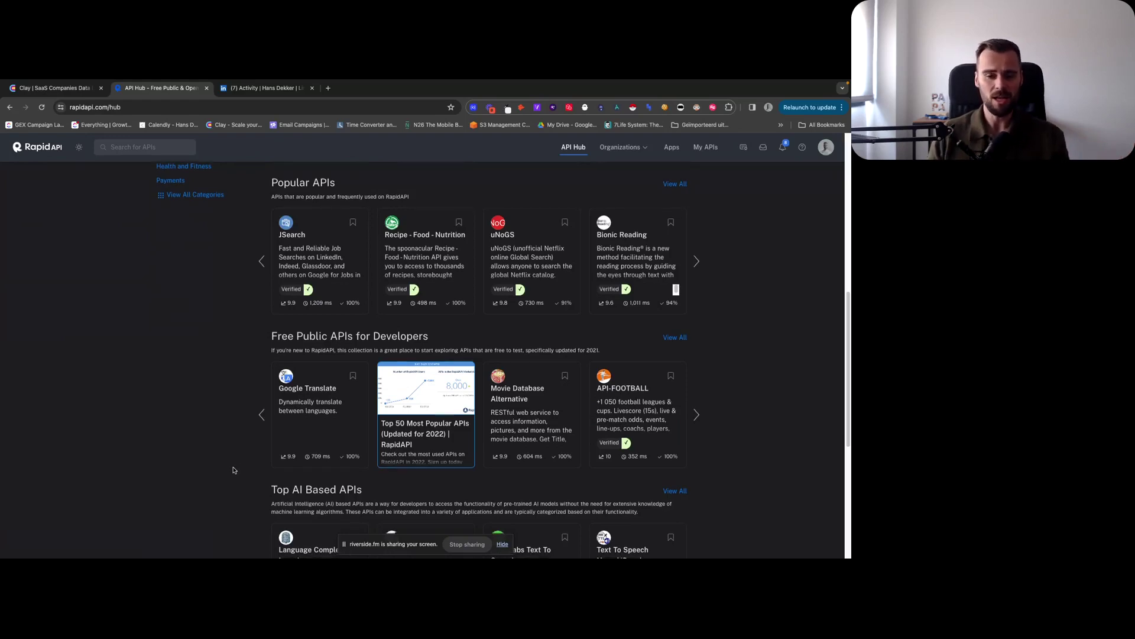
{"action": "scroll", "coordinate": [232, 471], "scroll_direction": "down", "scroll_amount": 3}
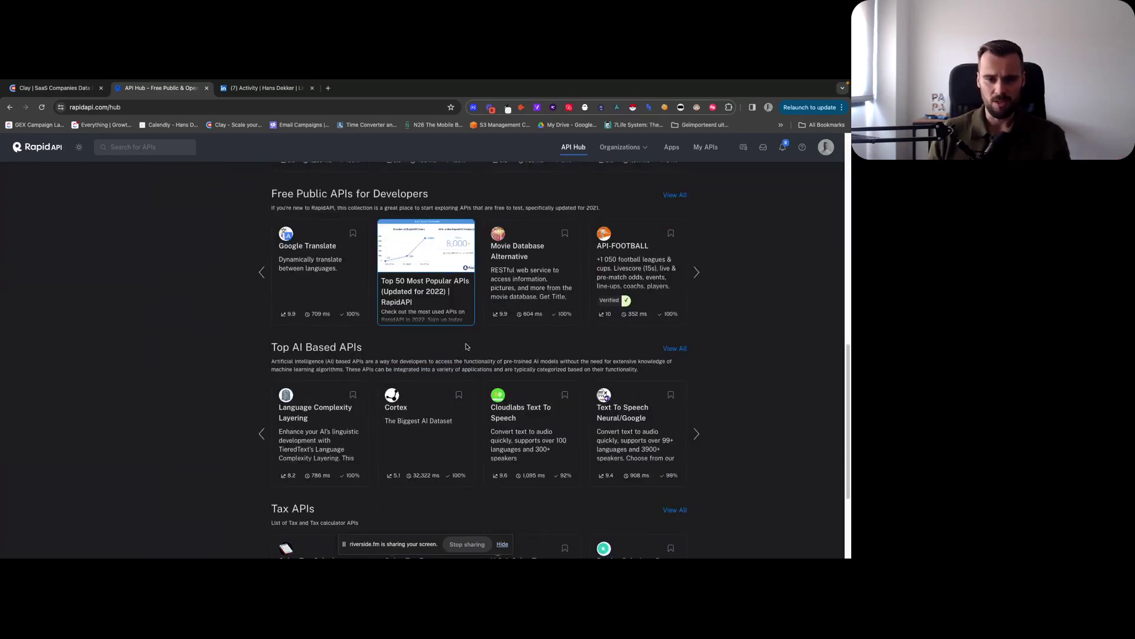
{"action": "scroll", "coordinate": [184, 455], "scroll_direction": "down", "scroll_amount": 2}
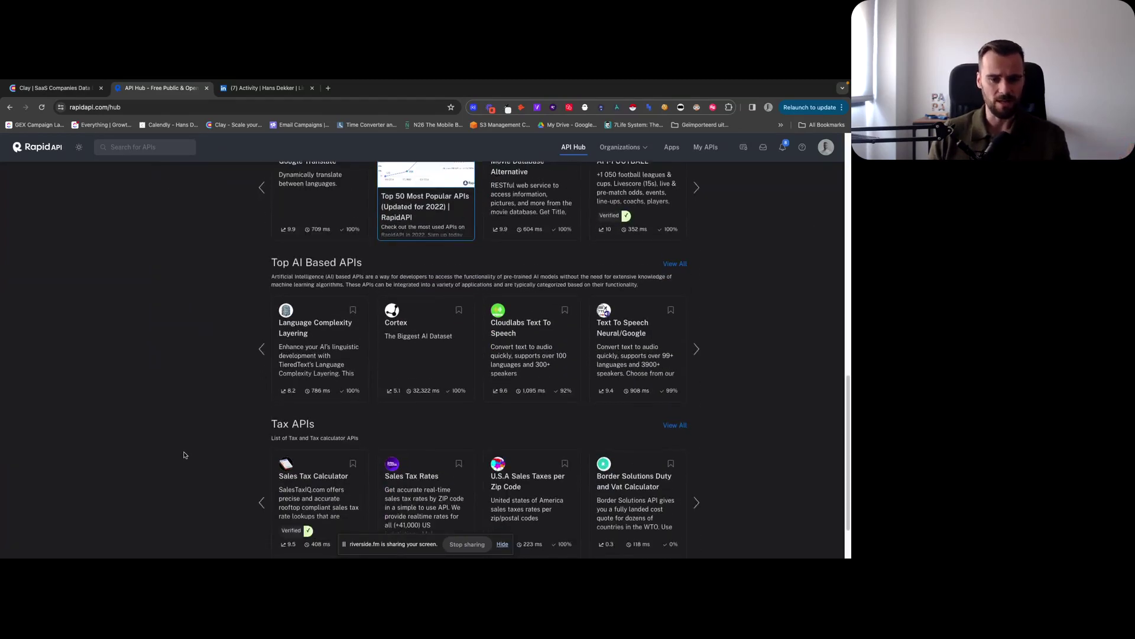
{"action": "scroll", "coordinate": [184, 455], "scroll_direction": "down", "scroll_amount": 1}
{"action": "scroll", "coordinate": [184, 456], "scroll_direction": "up", "scroll_amount": 4}
{"action": "scroll", "coordinate": [184, 455], "scroll_direction": "up", "scroll_amount": 6}
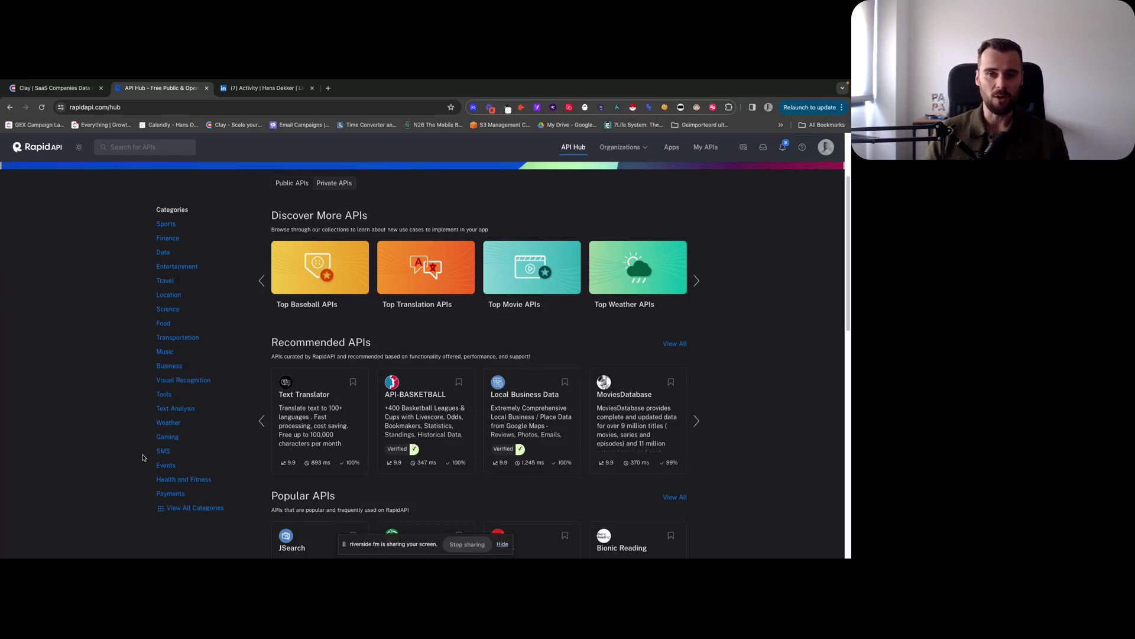
{"action": "scroll", "coordinate": [142, 457], "scroll_direction": "up", "scroll_amount": 2}
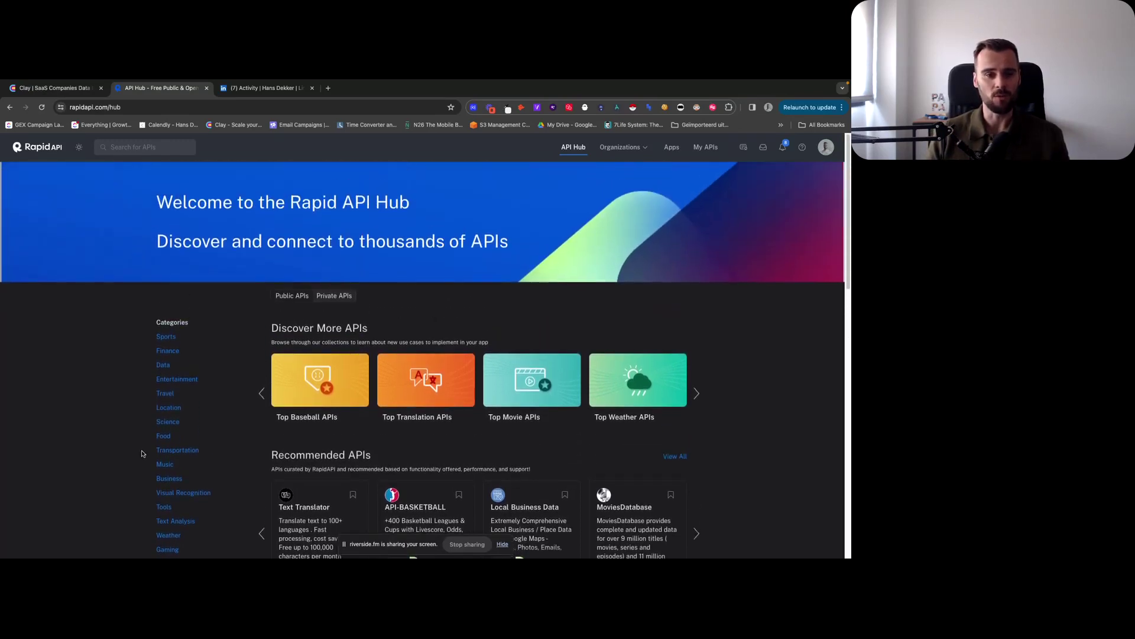
Step: Return to the Website Intelligence API and review the Pro plan's price, monthly requests and rate limit in its pricing
{"action": "left_click", "coordinate": [9, 107]}
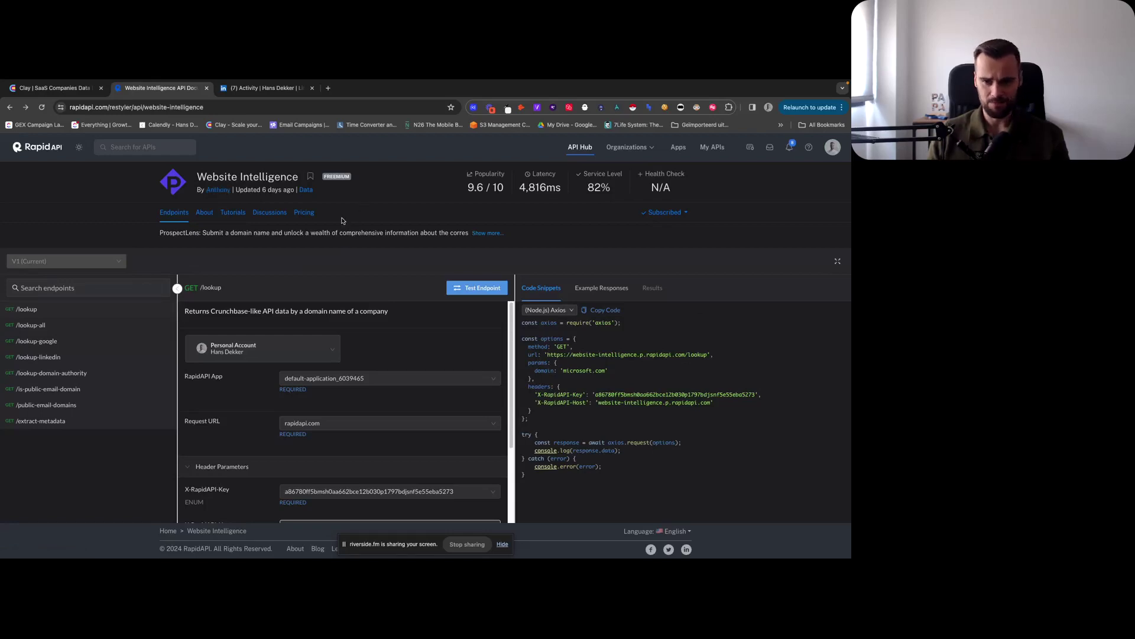
{"action": "scroll", "coordinate": [277, 376], "scroll_direction": "down", "scroll_amount": 1}
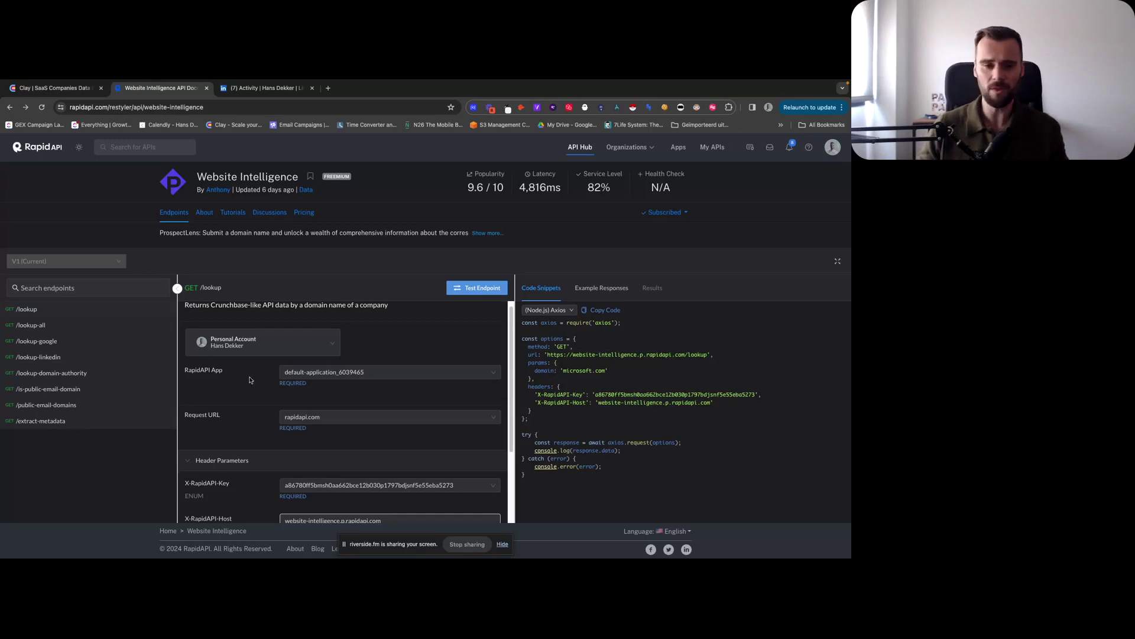
{"action": "left_click", "coordinate": [304, 212]}
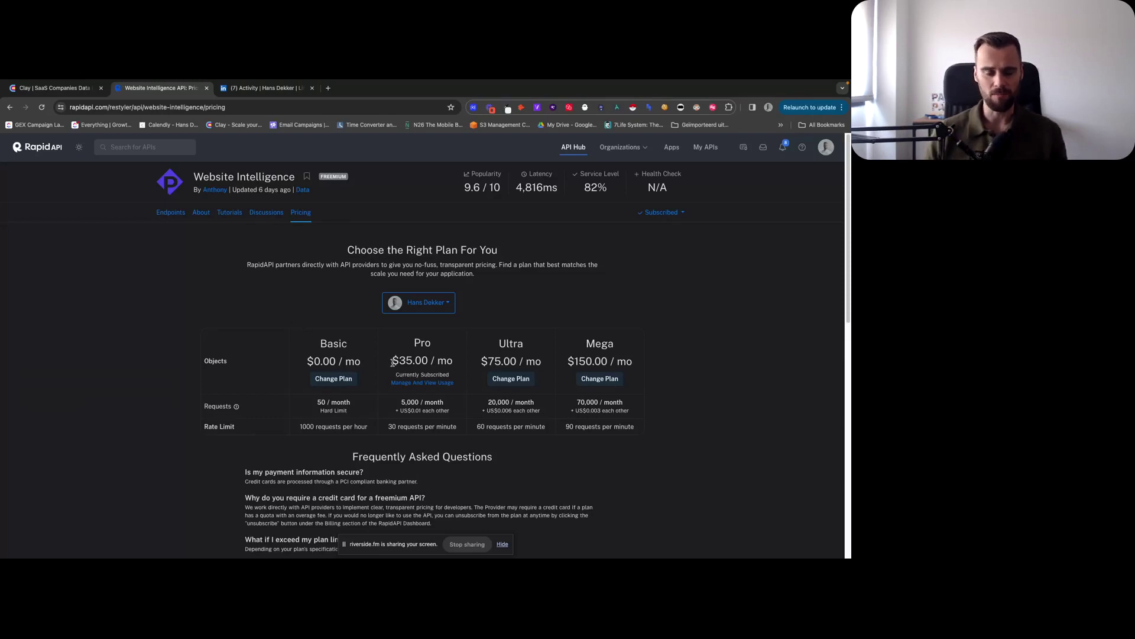
{"action": "left_click_drag", "start_coordinate": [401, 402], "coordinate": [439, 408]}
{"action": "left_click", "coordinate": [439, 408]}
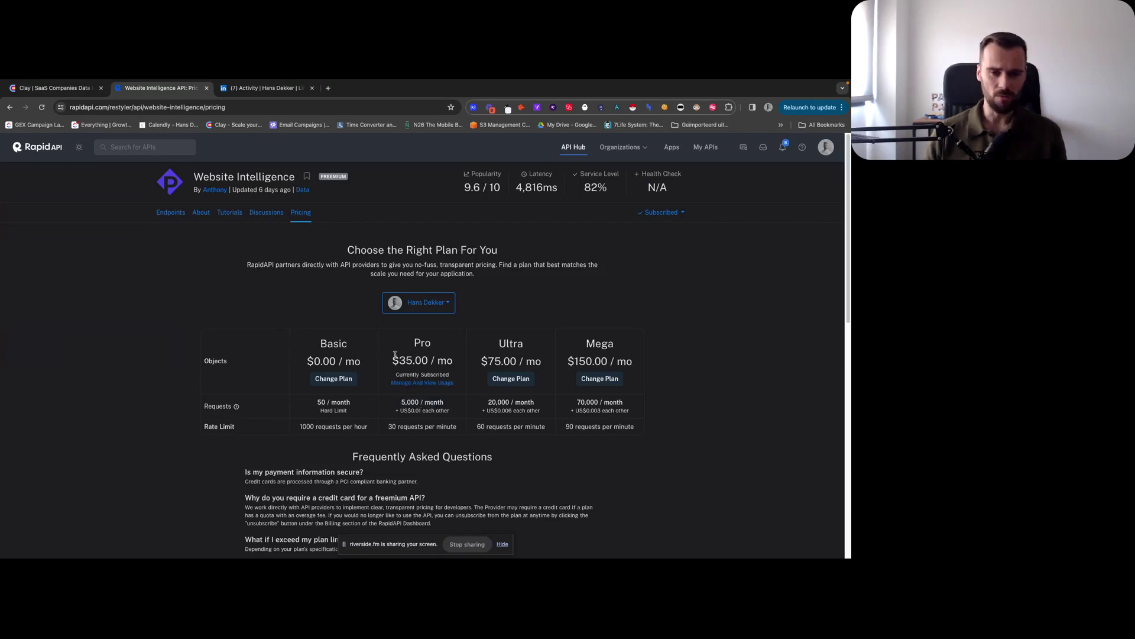
{"action": "left_click_drag", "start_coordinate": [393, 356], "coordinate": [453, 362]}
{"action": "left_click", "coordinate": [423, 362]}
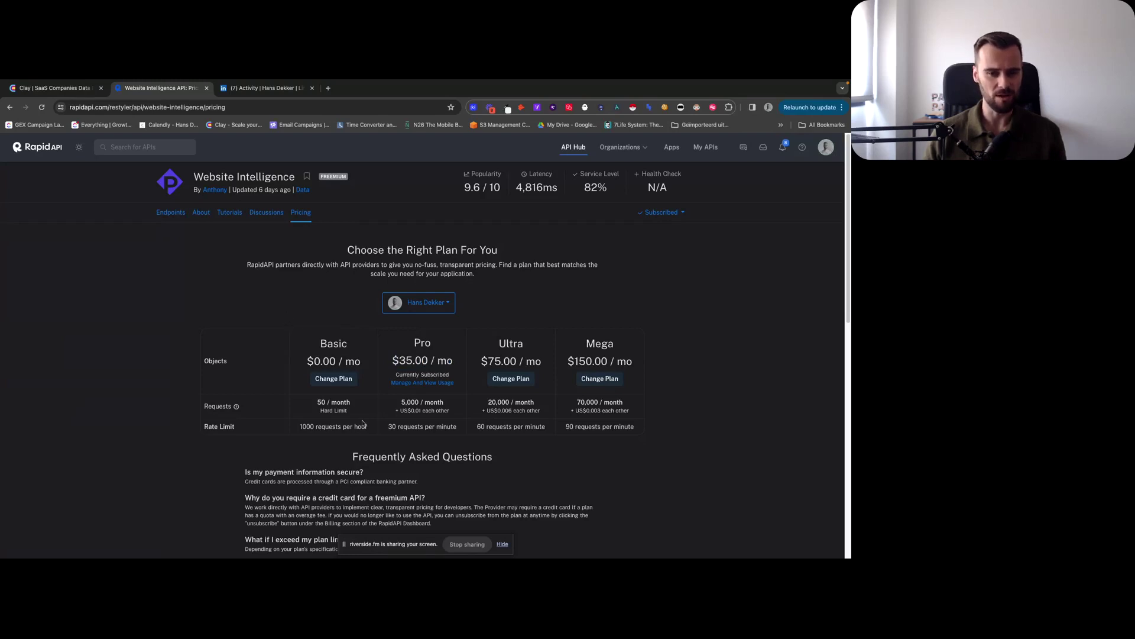
{"action": "left_click_drag", "start_coordinate": [385, 429], "coordinate": [460, 429]}
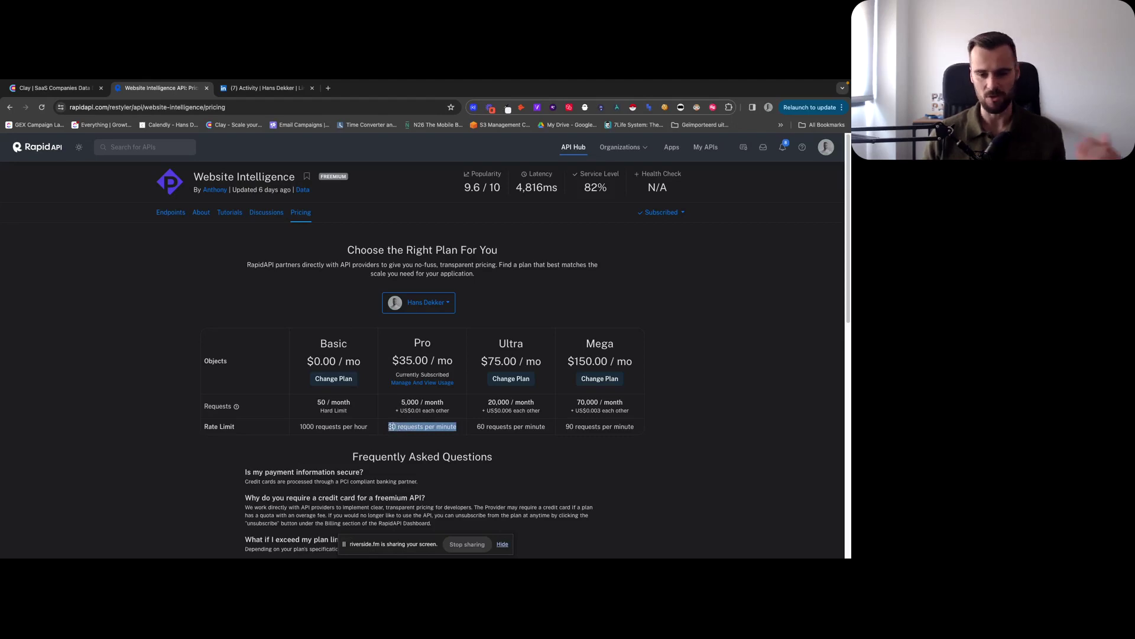
{"action": "left_click", "coordinate": [396, 427]}
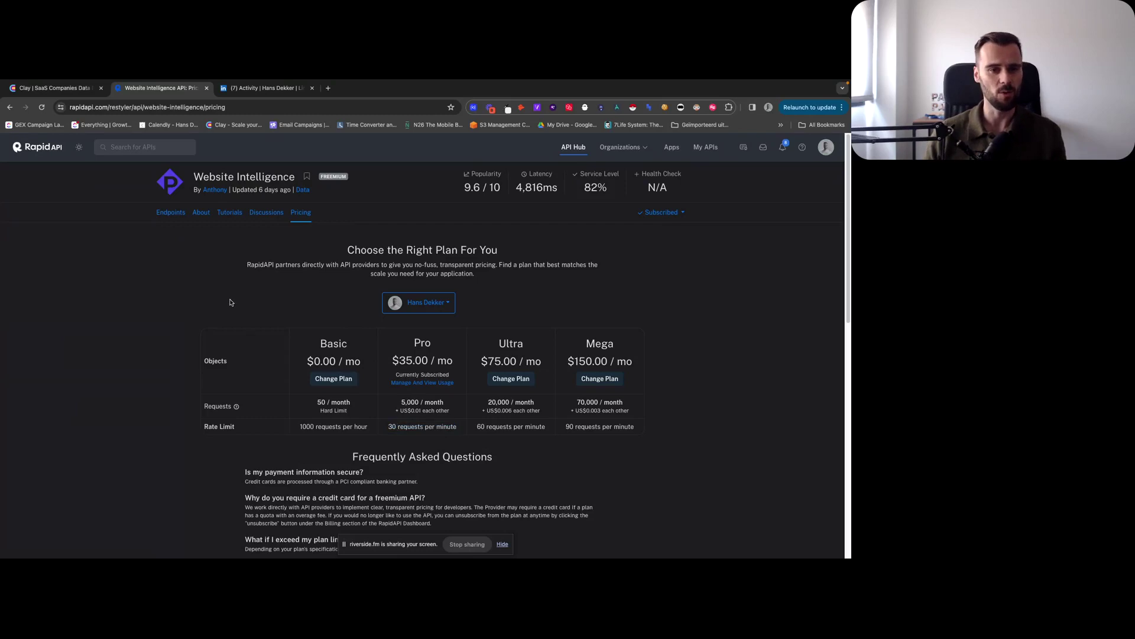
Step: Go back to the Website Intelligence endpoints, review the /lookup request parameters and select the /lookup-all endpoint
{"action": "left_click", "coordinate": [170, 211]}
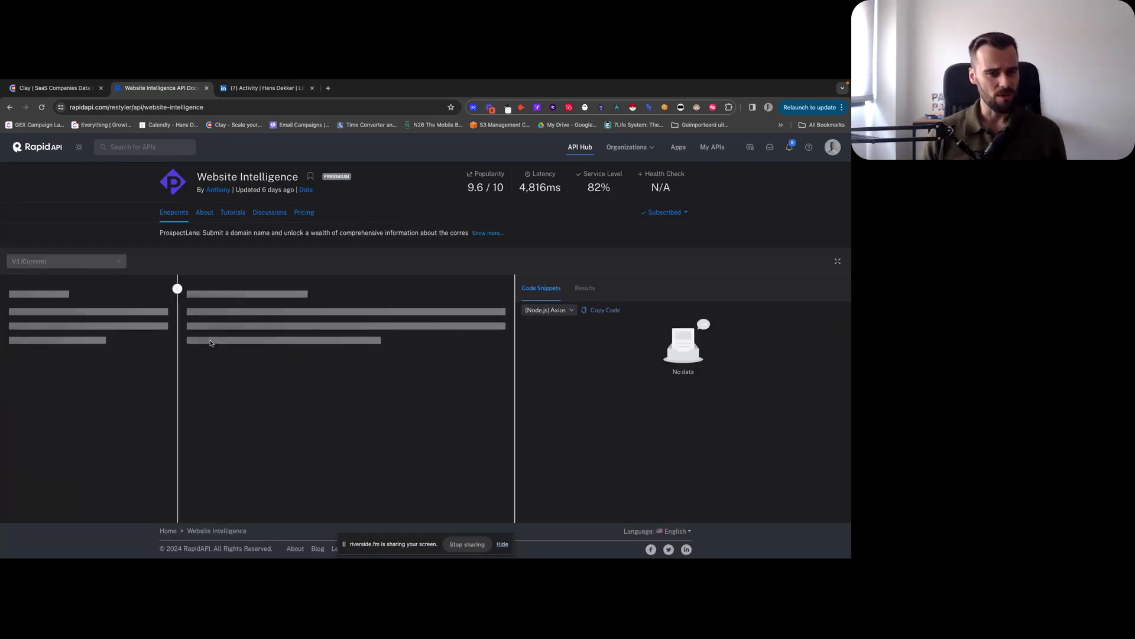
{"action": "scroll", "coordinate": [231, 380], "scroll_direction": "down", "scroll_amount": 1}
{"action": "scroll", "coordinate": [231, 379], "scroll_direction": "down", "scroll_amount": 1}
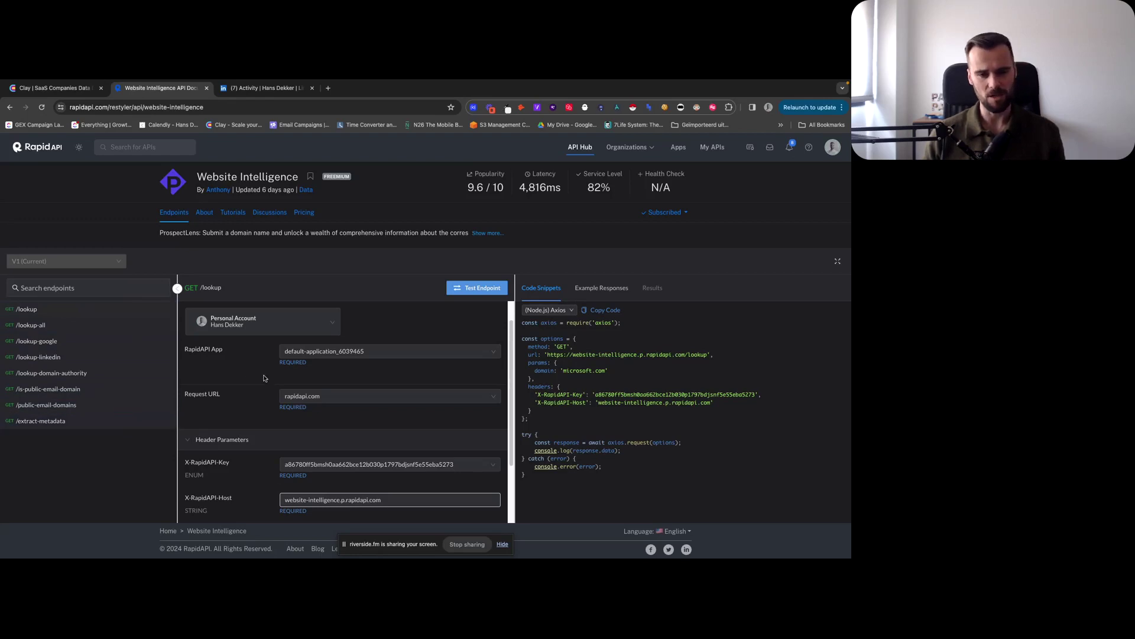
{"action": "scroll", "coordinate": [264, 376], "scroll_direction": "down", "scroll_amount": 1}
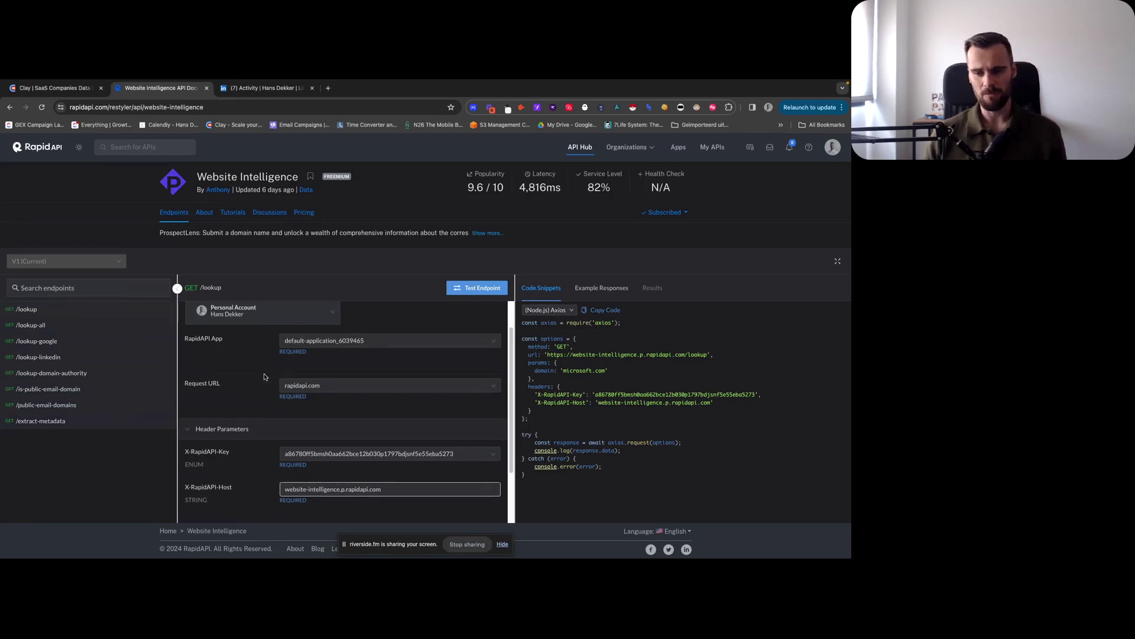
{"action": "left_click", "coordinate": [102, 327]}
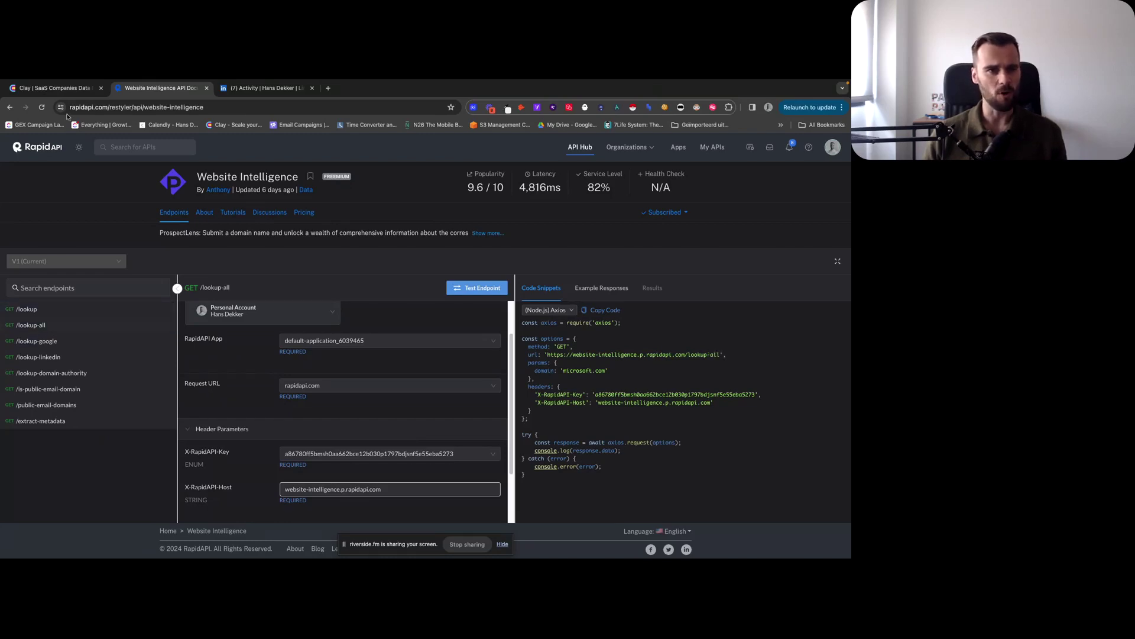
Step: Open the HTTP API column's setup in Clay and compare its endpoint with the domain parameter in RapidAPI's /lookup-all code snippet
{"action": "left_click", "coordinate": [53, 88]}
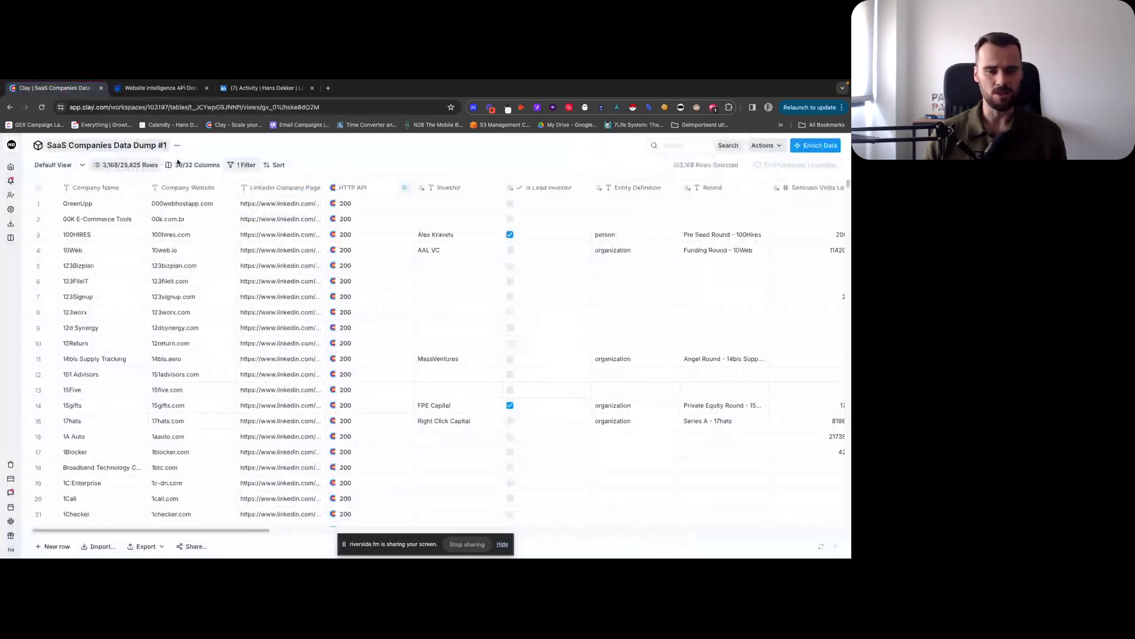
{"action": "left_click", "coordinate": [369, 189]}
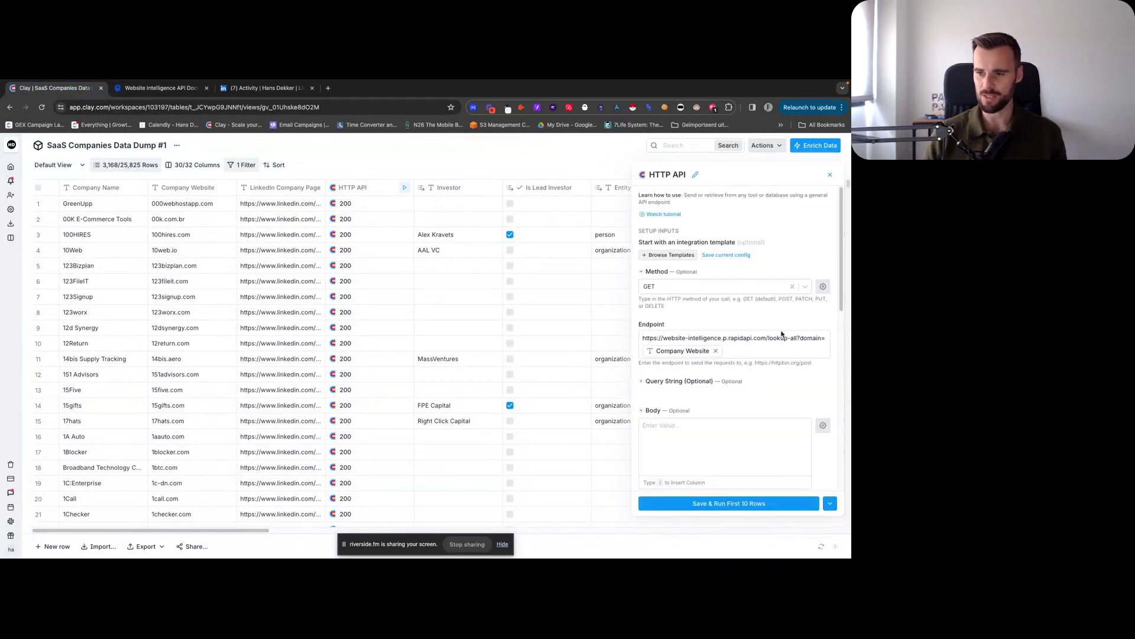
{"action": "left_click", "coordinate": [158, 88]}
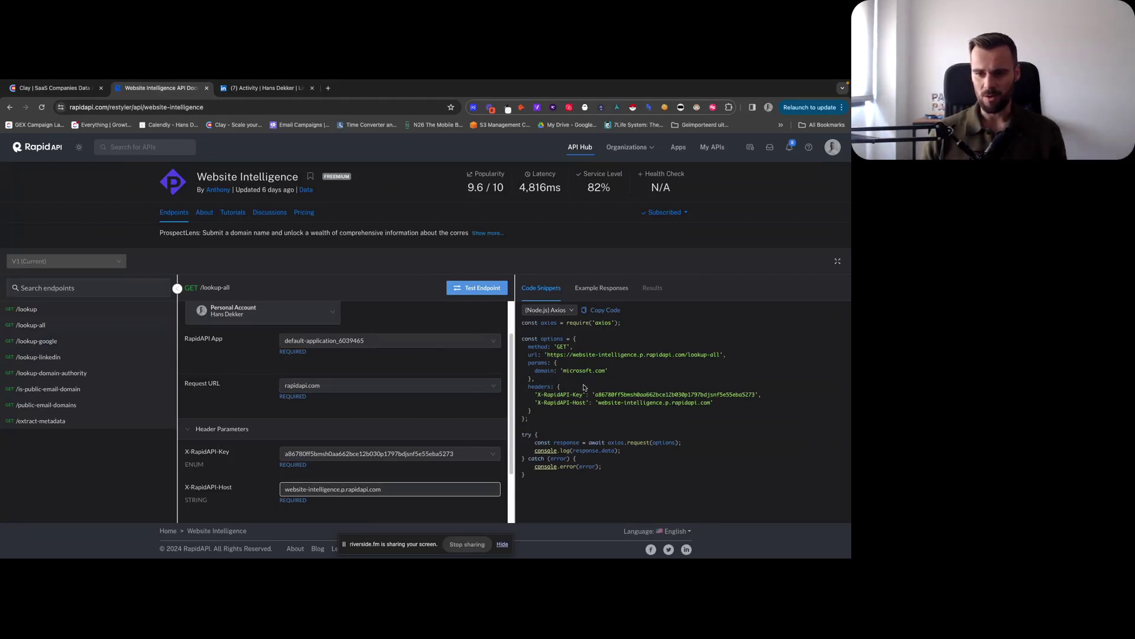
{"action": "left_click_drag", "start_coordinate": [566, 371], "coordinate": [596, 370]}
{"action": "left_click", "coordinate": [600, 369]}
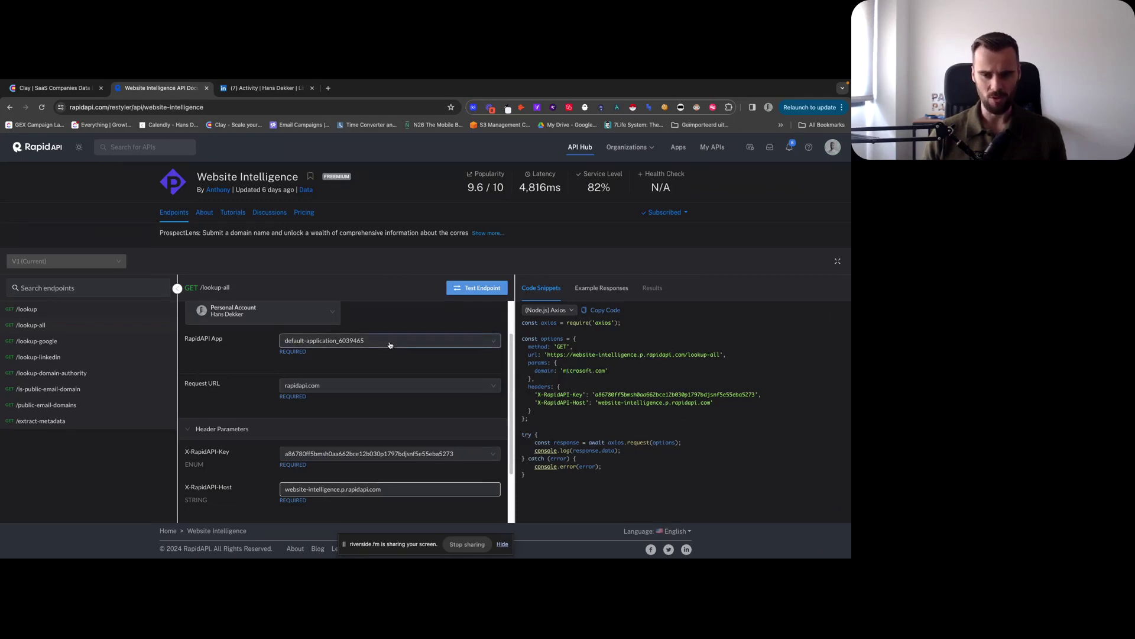
Step: Open the example response of /lookup-all and expand the properties and info objects under cb to examine their keys
{"action": "left_click", "coordinate": [602, 288]}
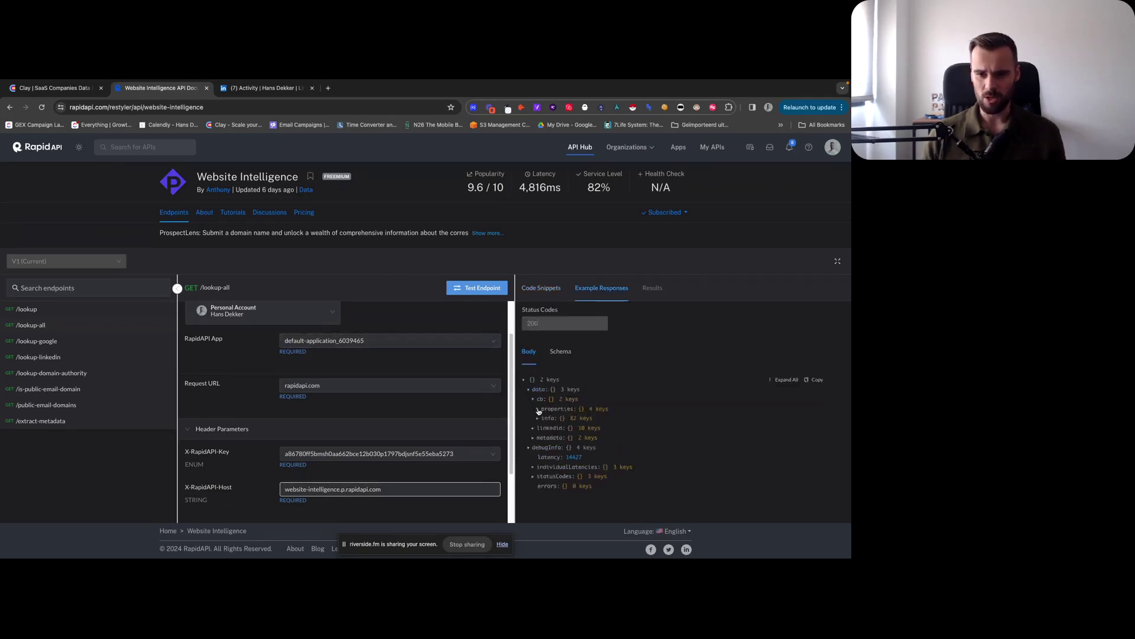
{"action": "left_click", "coordinate": [539, 409]}
{"action": "scroll", "coordinate": [539, 414], "scroll_direction": "down", "scroll_amount": 1}
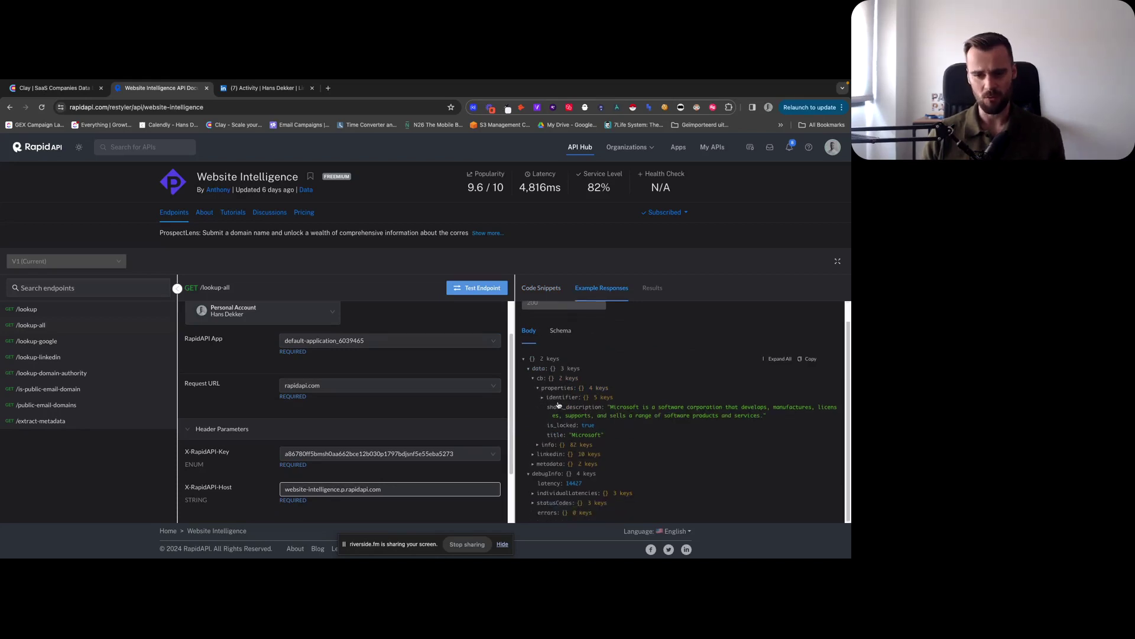
{"action": "left_click", "coordinate": [537, 447]}
{"action": "scroll", "coordinate": [555, 386], "scroll_direction": "down", "scroll_amount": 2}
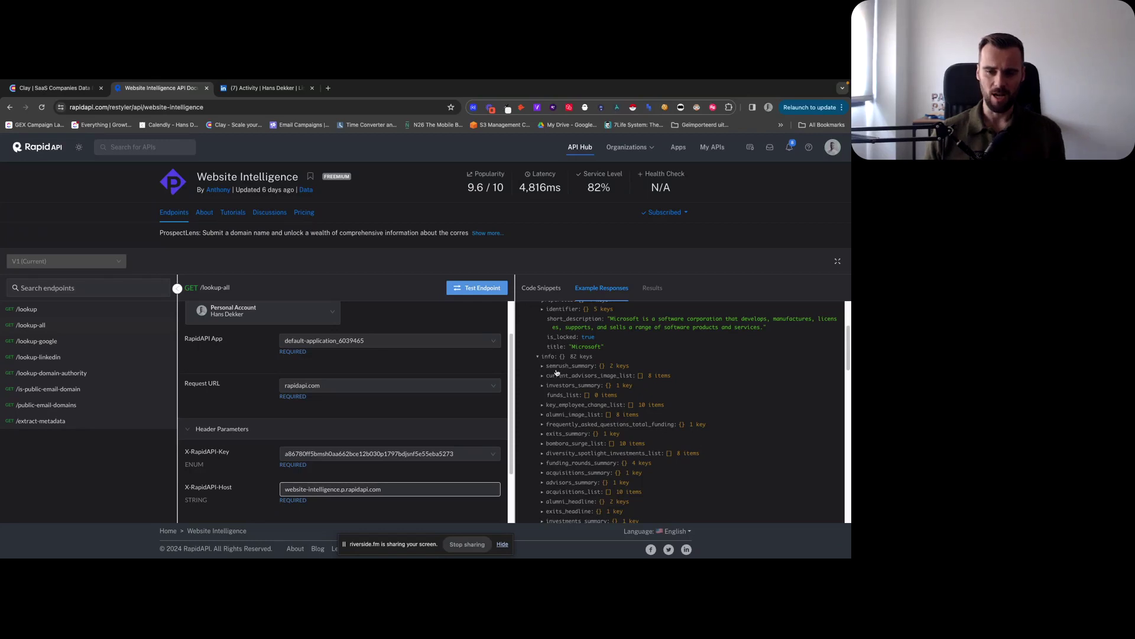
{"action": "scroll", "coordinate": [559, 387], "scroll_direction": "down", "scroll_amount": 1}
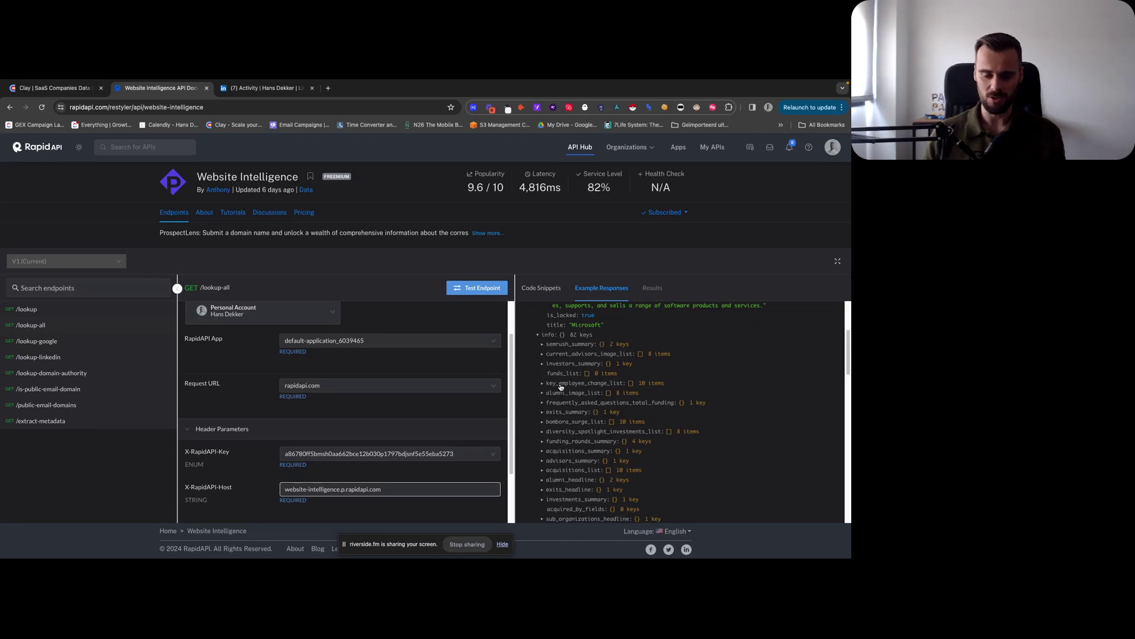
{"action": "scroll", "coordinate": [563, 396], "scroll_direction": "down", "scroll_amount": 1}
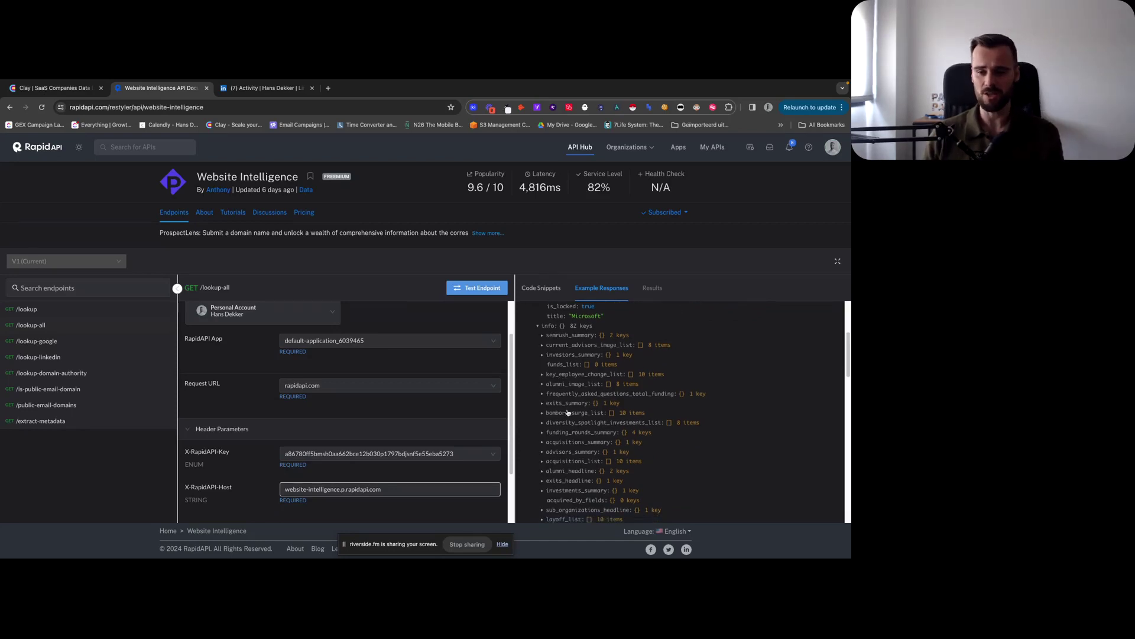
Step: Expand bombora_surge_list and its first item to inspect the surge fields, and collapse the list again
{"action": "left_click", "coordinate": [568, 412]}
{"action": "scroll", "coordinate": [566, 412], "scroll_direction": "down", "scroll_amount": 3}
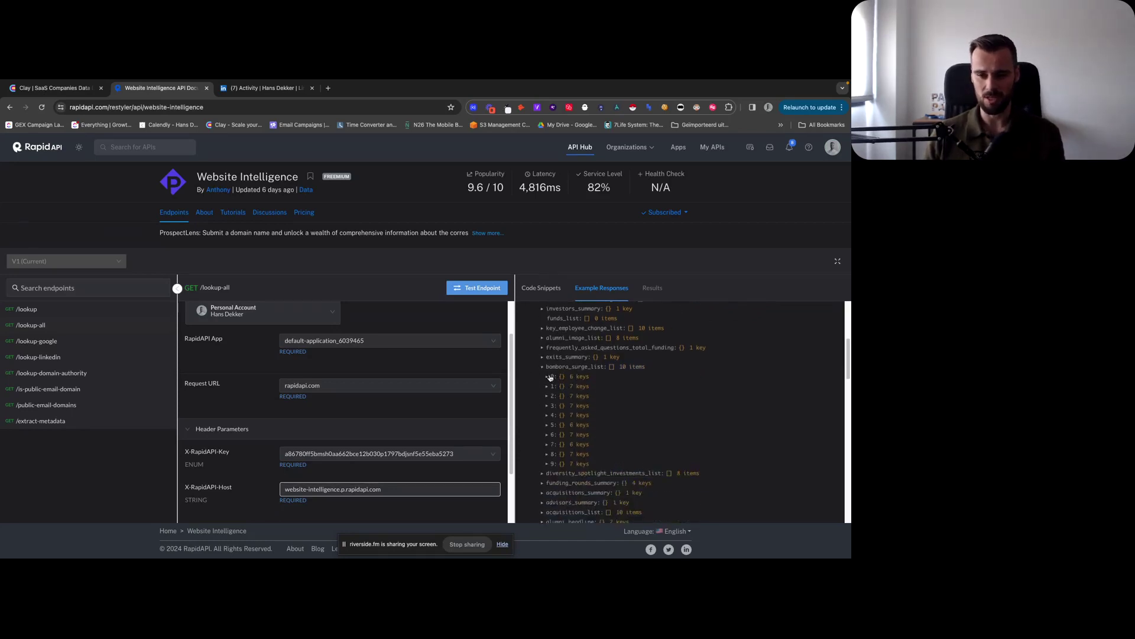
{"action": "left_click", "coordinate": [548, 377]}
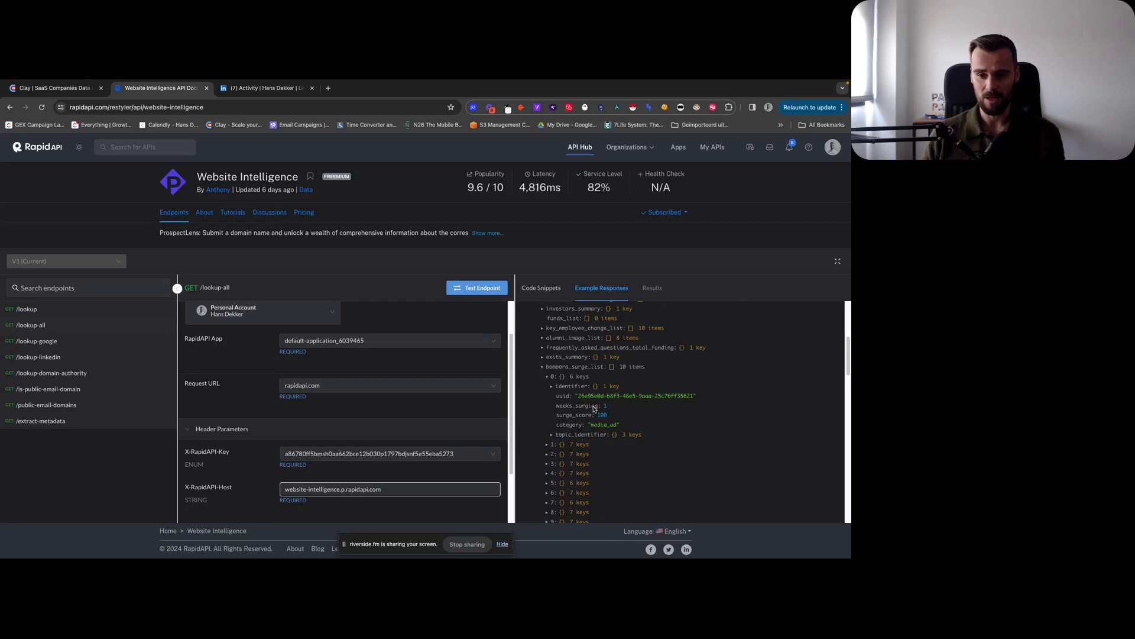
{"action": "left_click", "coordinate": [547, 377]}
{"action": "left_click", "coordinate": [543, 368]}
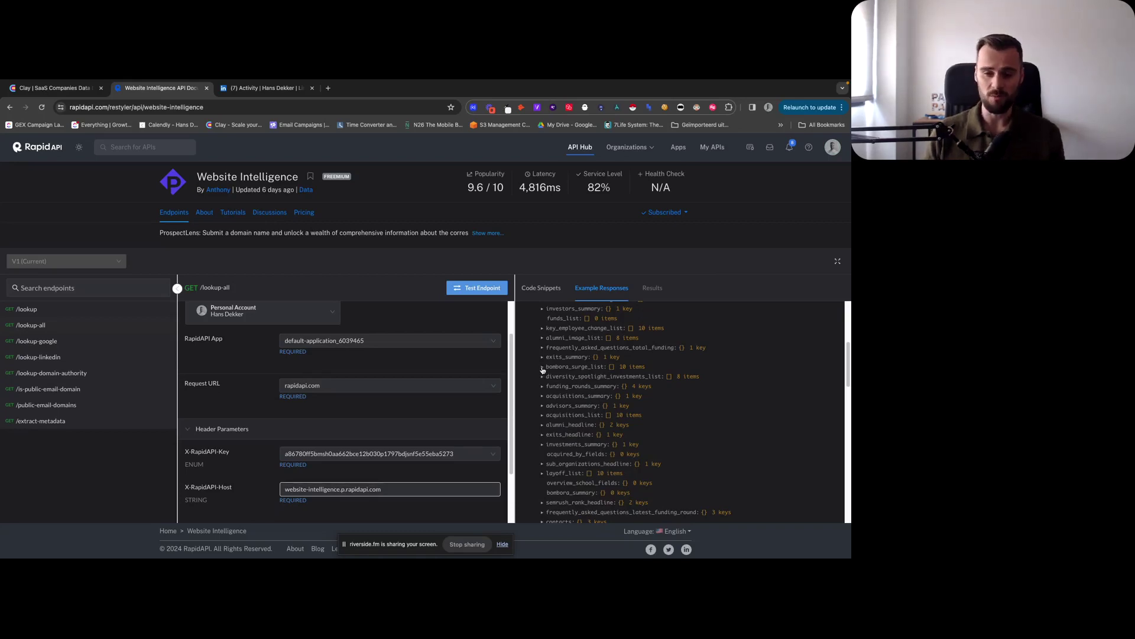
{"action": "left_click", "coordinate": [543, 369]}
{"action": "left_click", "coordinate": [543, 368]}
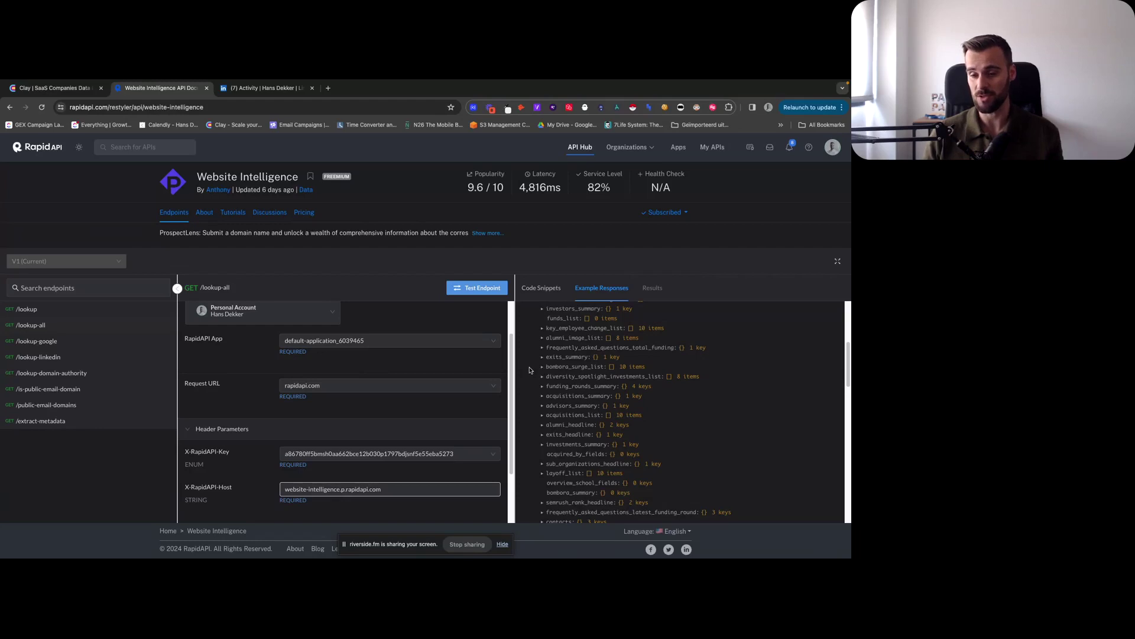
Step: Expand diversity_spotlight_investments_list in the example response to check its items, and collapse it again
{"action": "scroll", "coordinate": [538, 367], "scroll_direction": "down", "scroll_amount": 1}
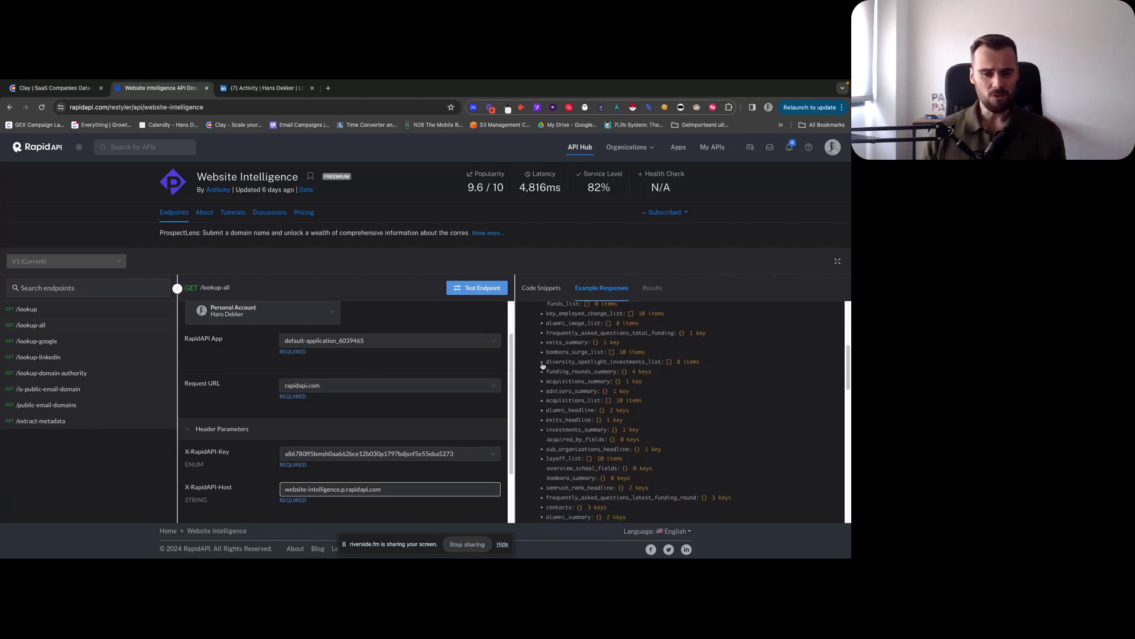
{"action": "left_click", "coordinate": [542, 363]}
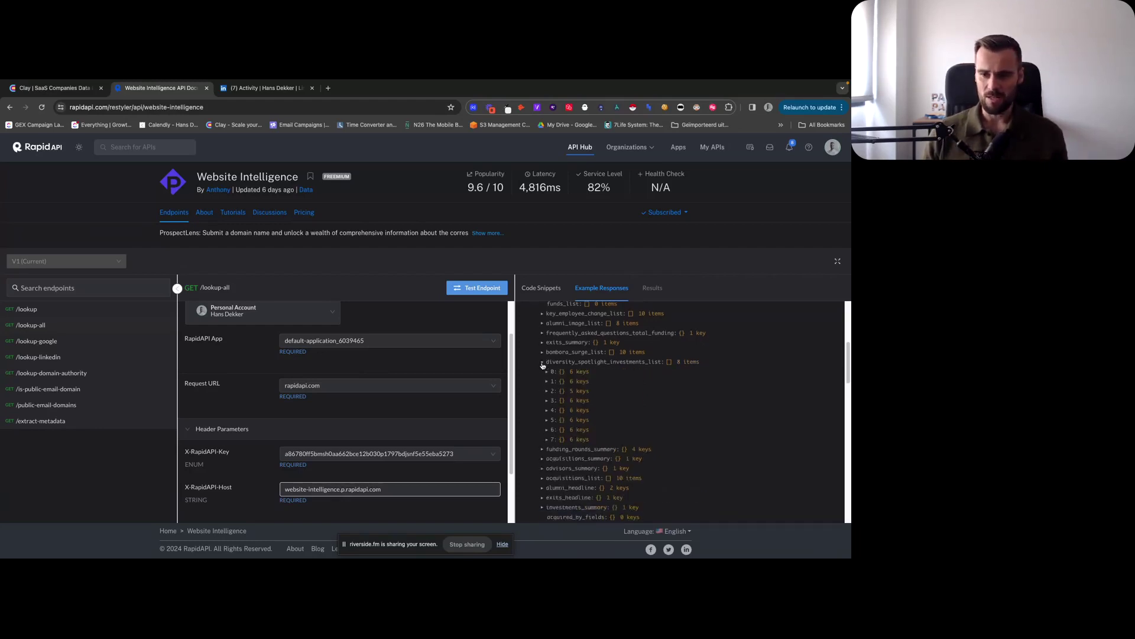
{"action": "left_click", "coordinate": [542, 363]}
{"action": "scroll", "coordinate": [544, 371], "scroll_direction": "down", "scroll_amount": 1}
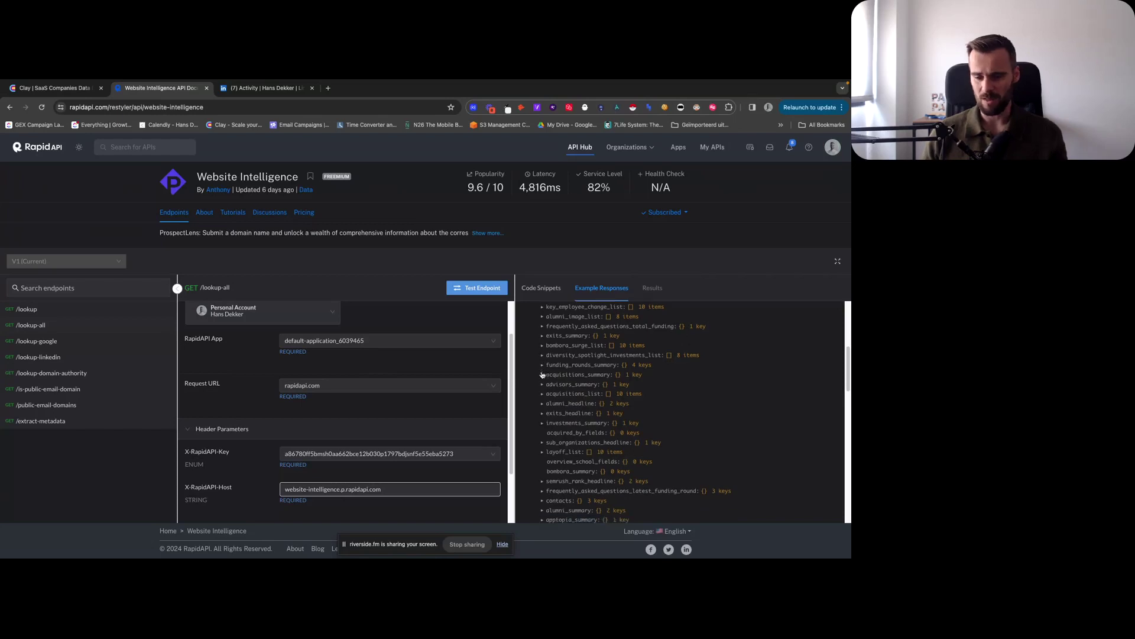
Step: Examine the remaining keys of the info object, from the funding and acquisition summaries to the company overview highlights
{"action": "scroll", "coordinate": [539, 369], "scroll_direction": "down", "scroll_amount": 5}
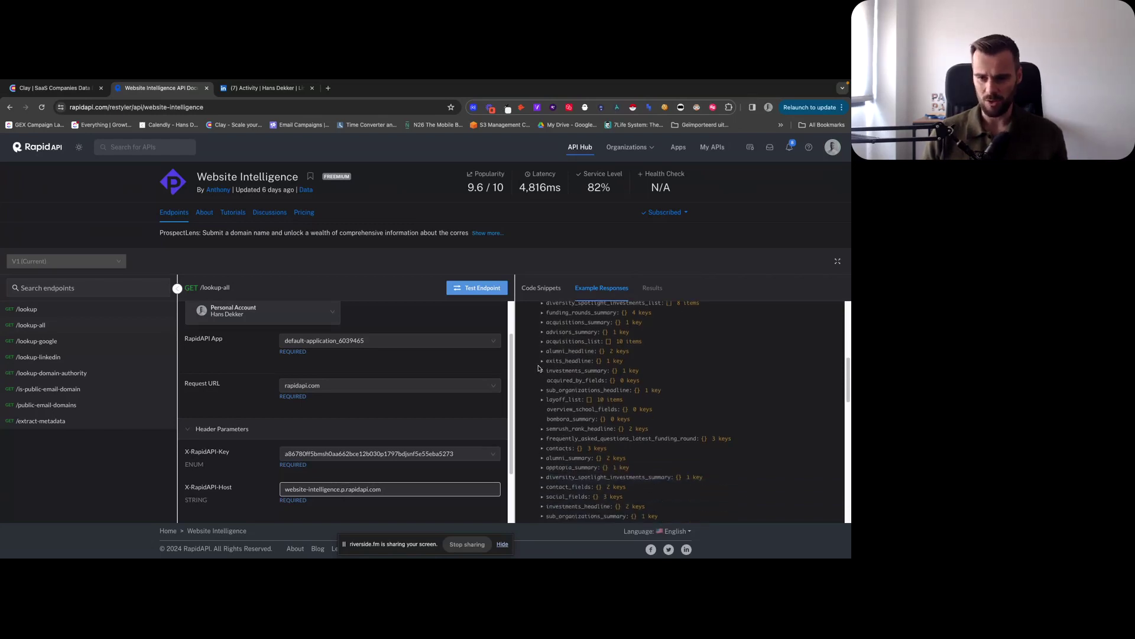
{"action": "scroll", "coordinate": [565, 387], "scroll_direction": "down", "scroll_amount": 2}
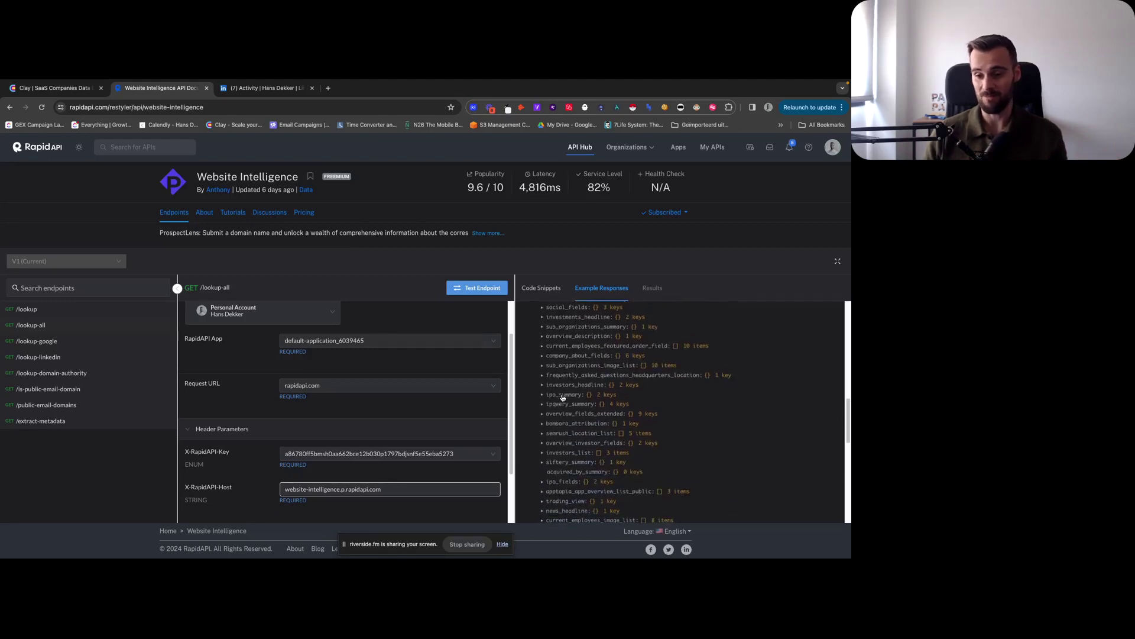
{"action": "scroll", "coordinate": [559, 395], "scroll_direction": "down", "scroll_amount": 1}
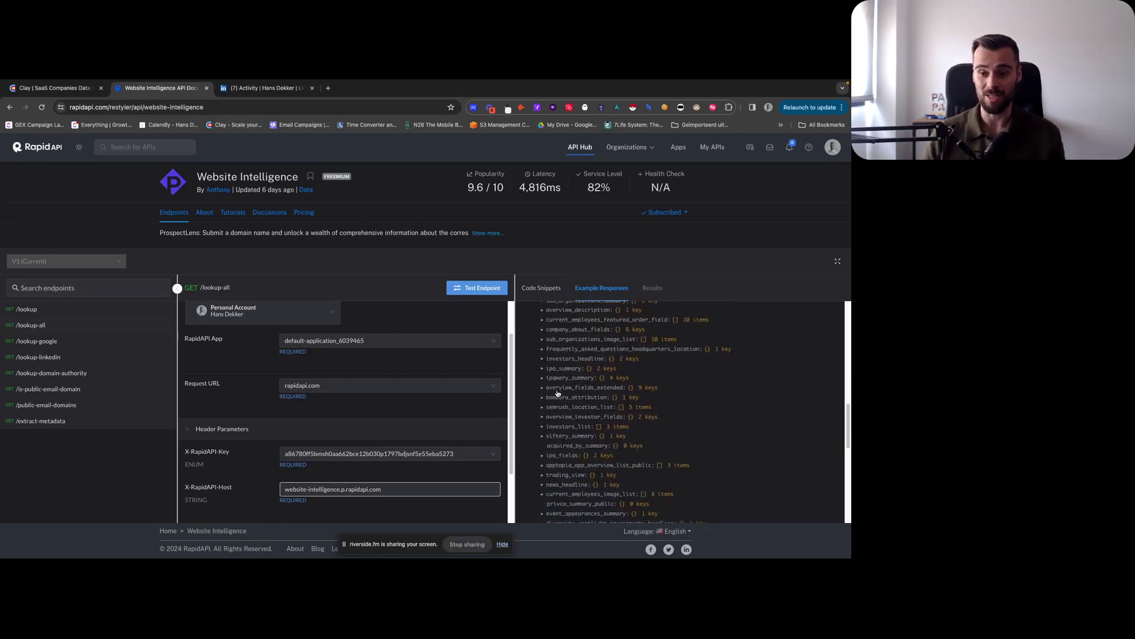
{"action": "scroll", "coordinate": [558, 395], "scroll_direction": "down", "scroll_amount": 1}
{"action": "scroll", "coordinate": [560, 395], "scroll_direction": "down", "scroll_amount": 3}
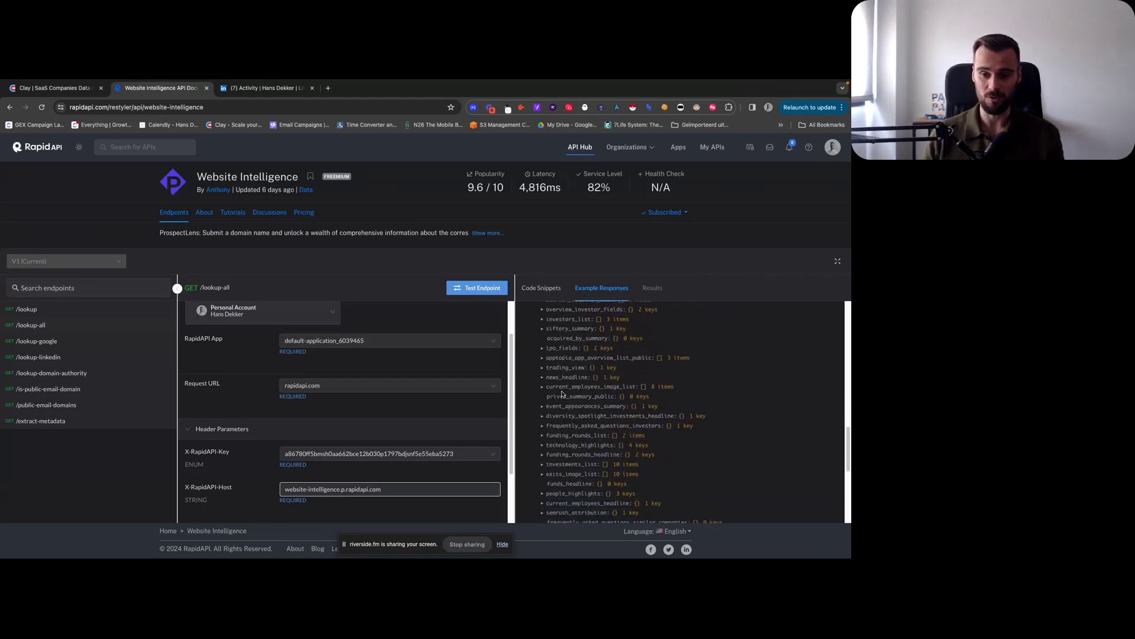
{"action": "scroll", "coordinate": [562, 394], "scroll_direction": "down", "scroll_amount": 4}
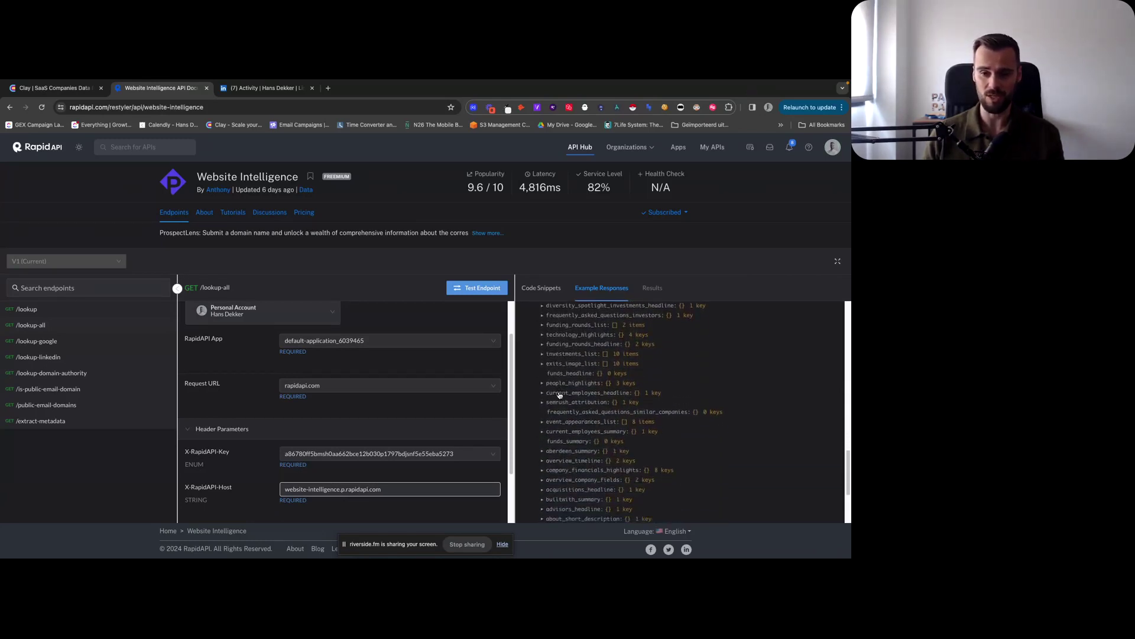
{"action": "scroll", "coordinate": [559, 394], "scroll_direction": "down", "scroll_amount": 1}
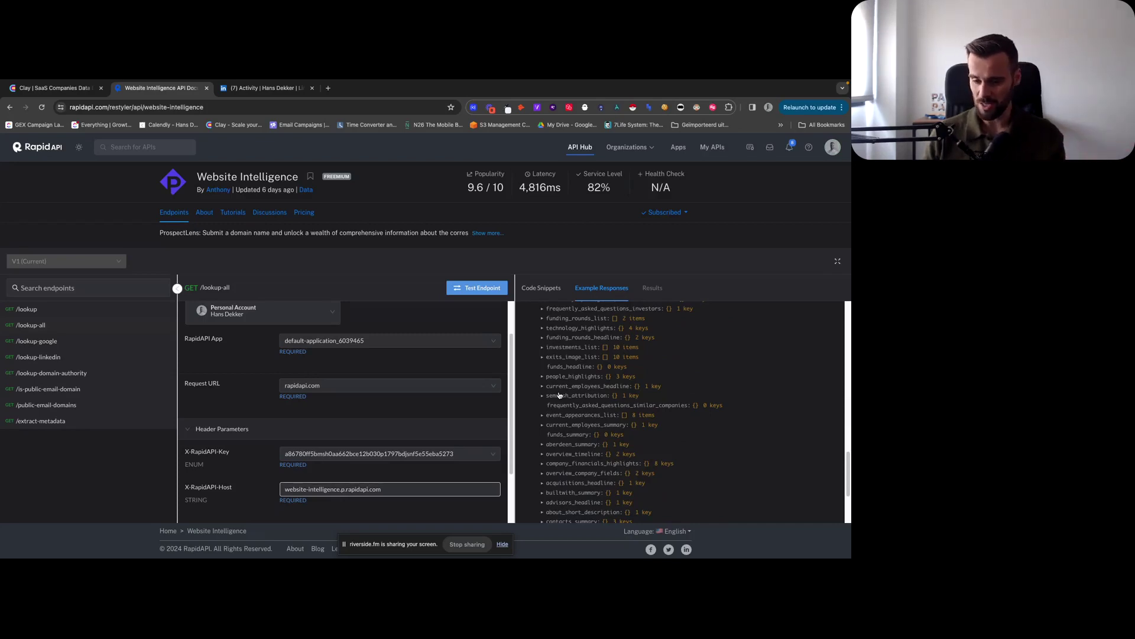
{"action": "scroll", "coordinate": [558, 395], "scroll_direction": "down", "scroll_amount": 4}
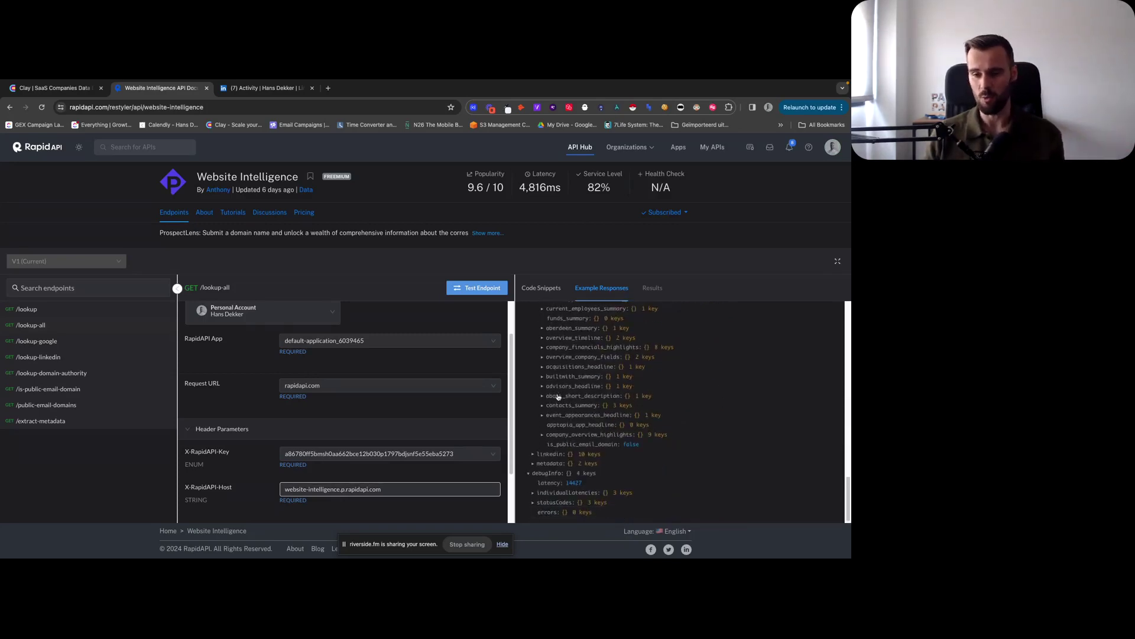
Step: Expand the linkedin object in the example response and read through its company fields
{"action": "left_click", "coordinate": [533, 454]}
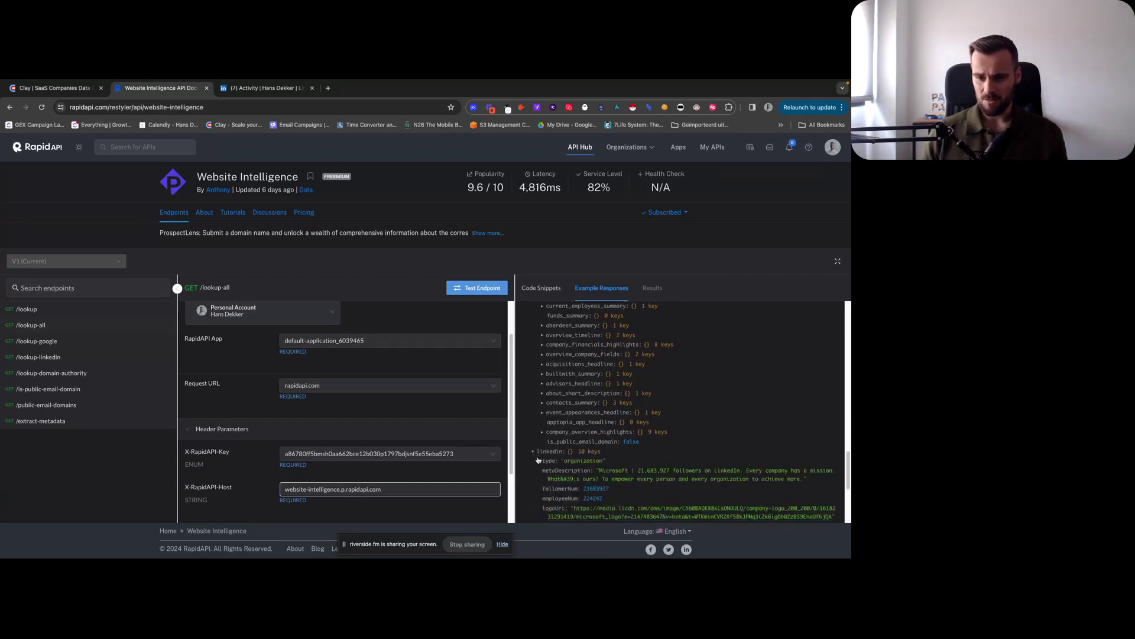
{"action": "scroll", "coordinate": [534, 449], "scroll_direction": "down", "scroll_amount": 2}
{"action": "scroll", "coordinate": [534, 446], "scroll_direction": "down", "scroll_amount": 4}
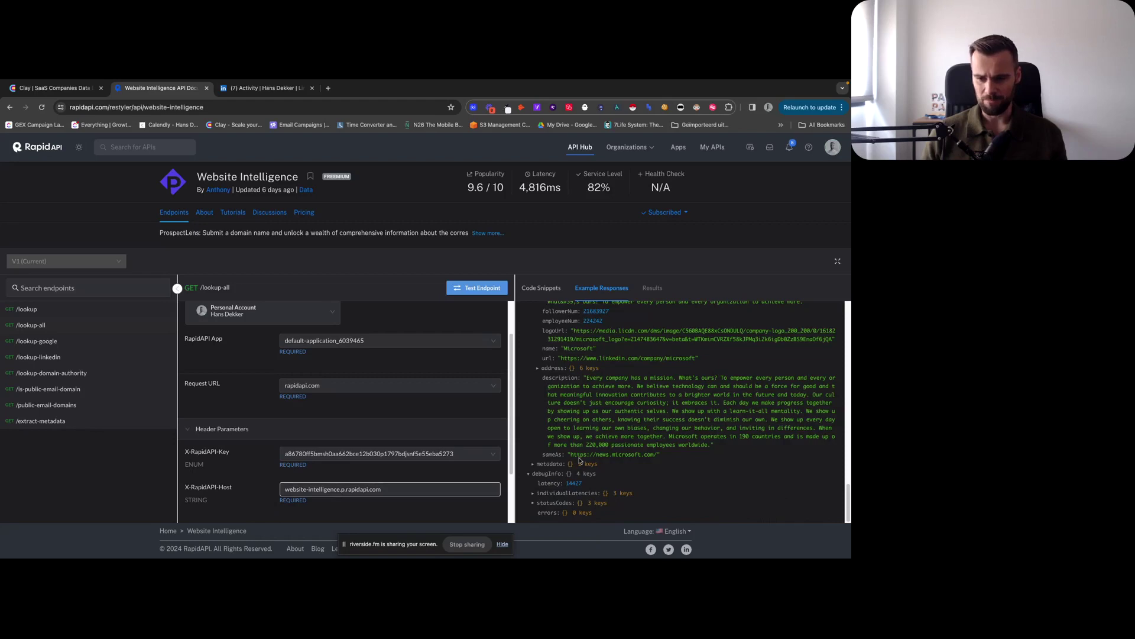
Step: Expand the metadata object with its info and extracted sections to view the website's status and meta details
{"action": "left_click", "coordinate": [532, 464]}
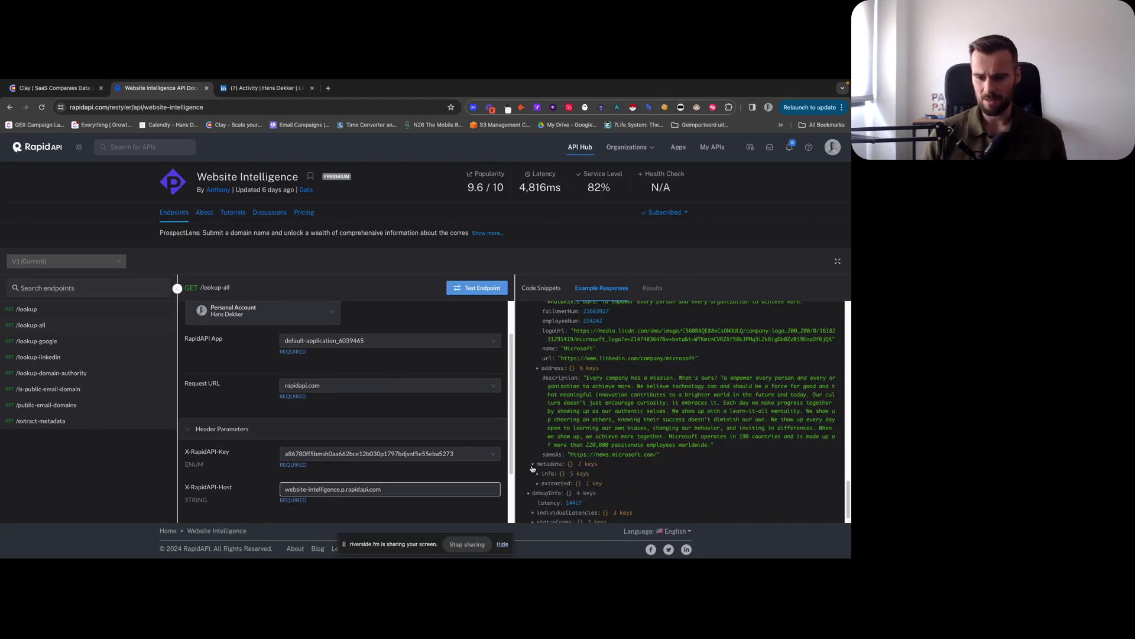
{"action": "left_click", "coordinate": [539, 474]}
{"action": "scroll", "coordinate": [535, 470], "scroll_direction": "down", "scroll_amount": 2}
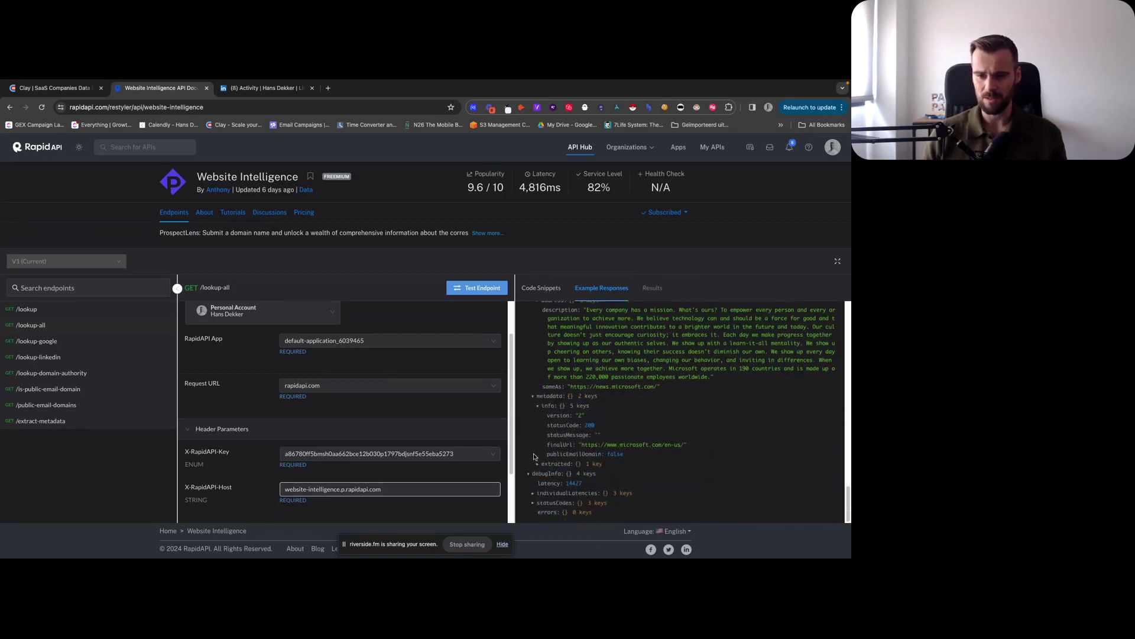
{"action": "left_click", "coordinate": [536, 463]}
{"action": "scroll", "coordinate": [535, 455], "scroll_direction": "down", "scroll_amount": 1}
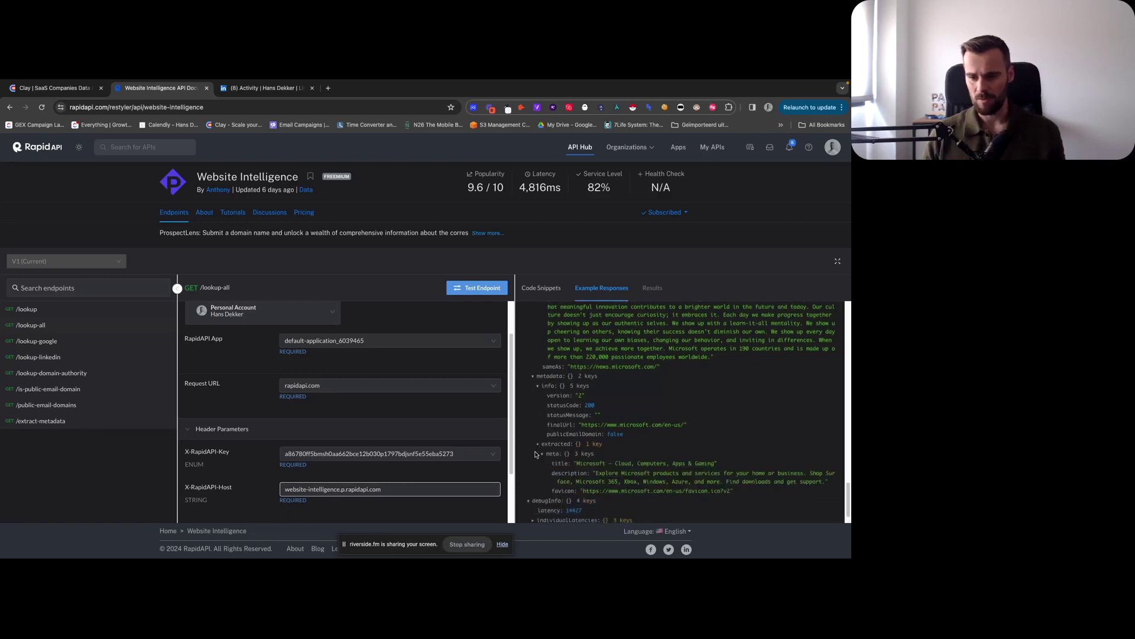
Step: Return to the beginning of the example response body and collapse the cb object
{"action": "scroll", "coordinate": [535, 453], "scroll_direction": "up", "scroll_amount": 5}
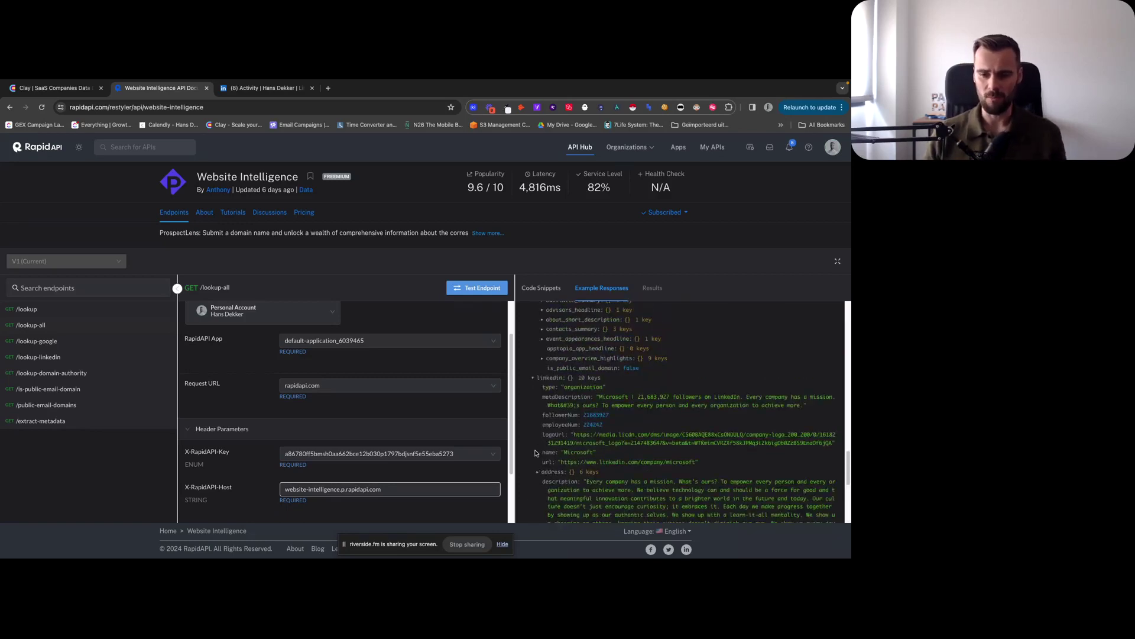
{"action": "scroll", "coordinate": [536, 453], "scroll_direction": "up", "scroll_amount": 10}
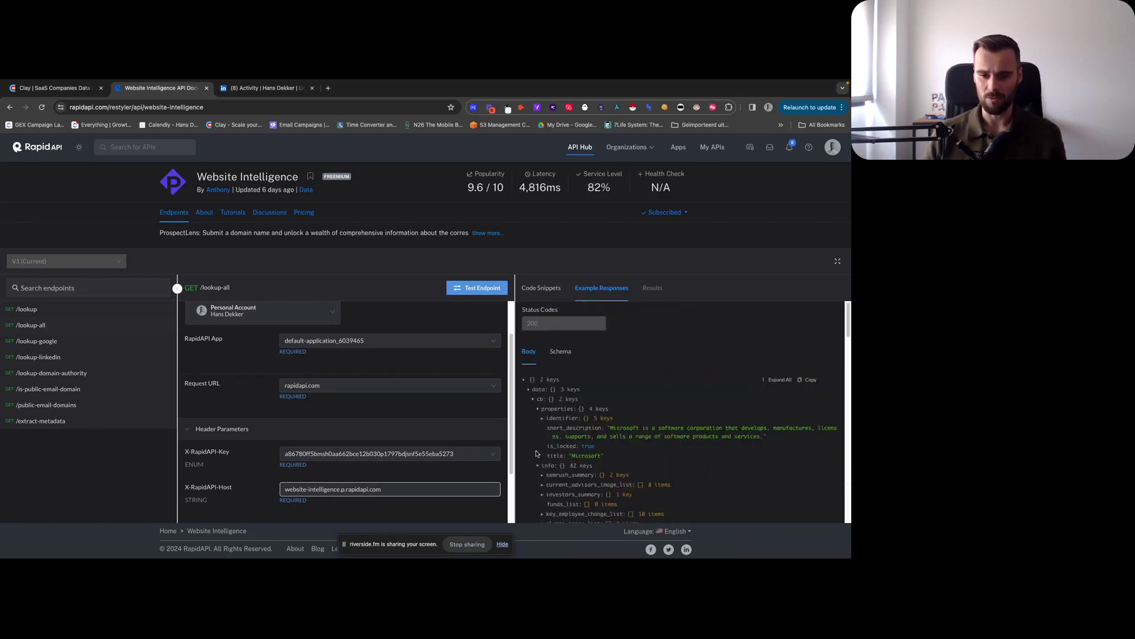
{"action": "left_click", "coordinate": [532, 398]}
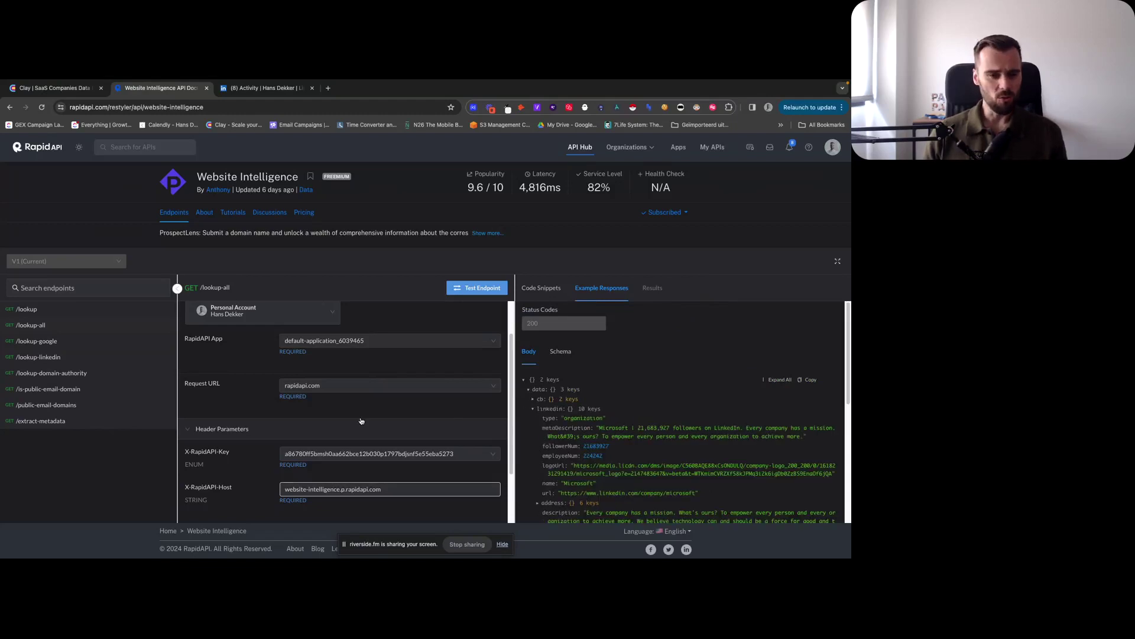
Step: Review the endpoint's header parameters and highlight the lookup-all part of the request URL in the Node.js Axios code snippet
{"action": "scroll", "coordinate": [308, 449], "scroll_direction": "down", "scroll_amount": 1}
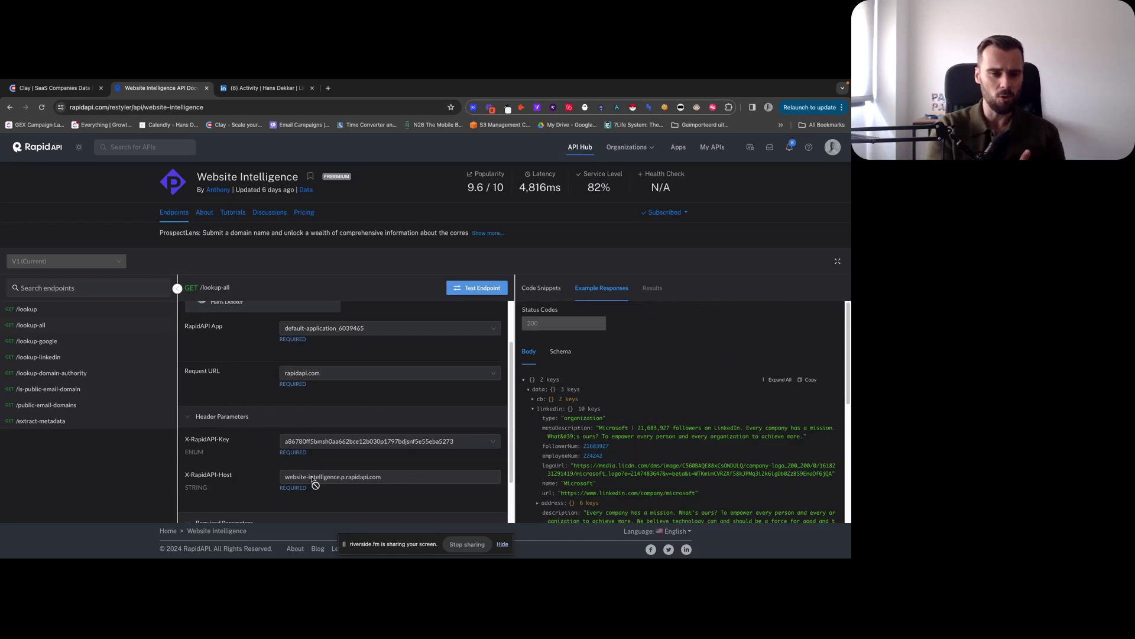
{"action": "scroll", "coordinate": [318, 486], "scroll_direction": "up", "scroll_amount": 1}
{"action": "scroll", "coordinate": [327, 488], "scroll_direction": "up", "scroll_amount": 1}
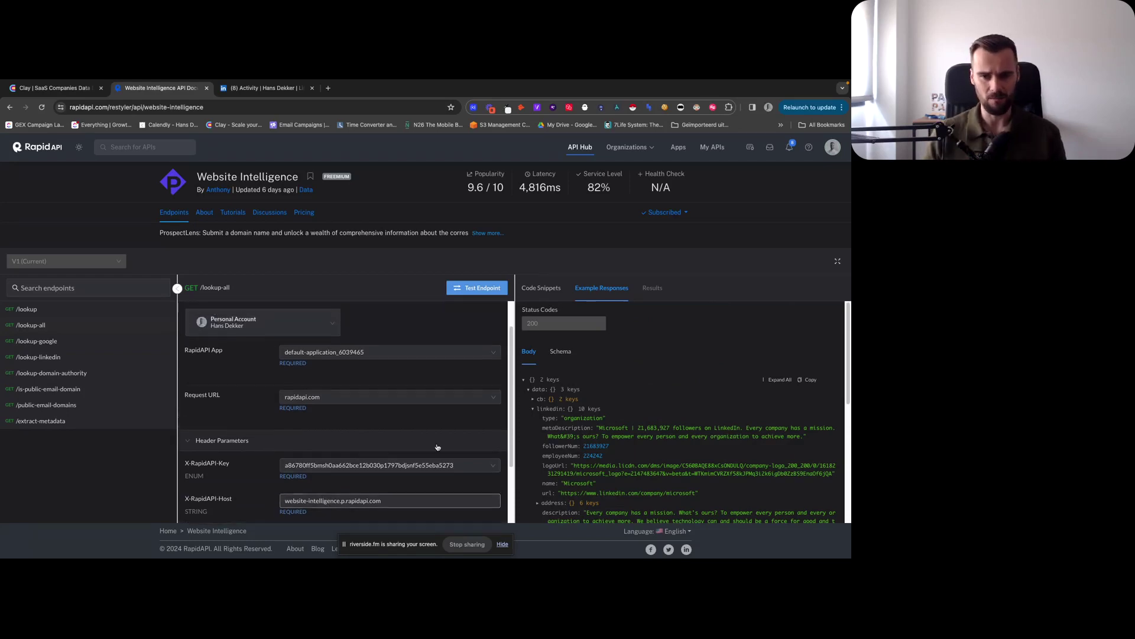
{"action": "left_click", "coordinate": [541, 288]}
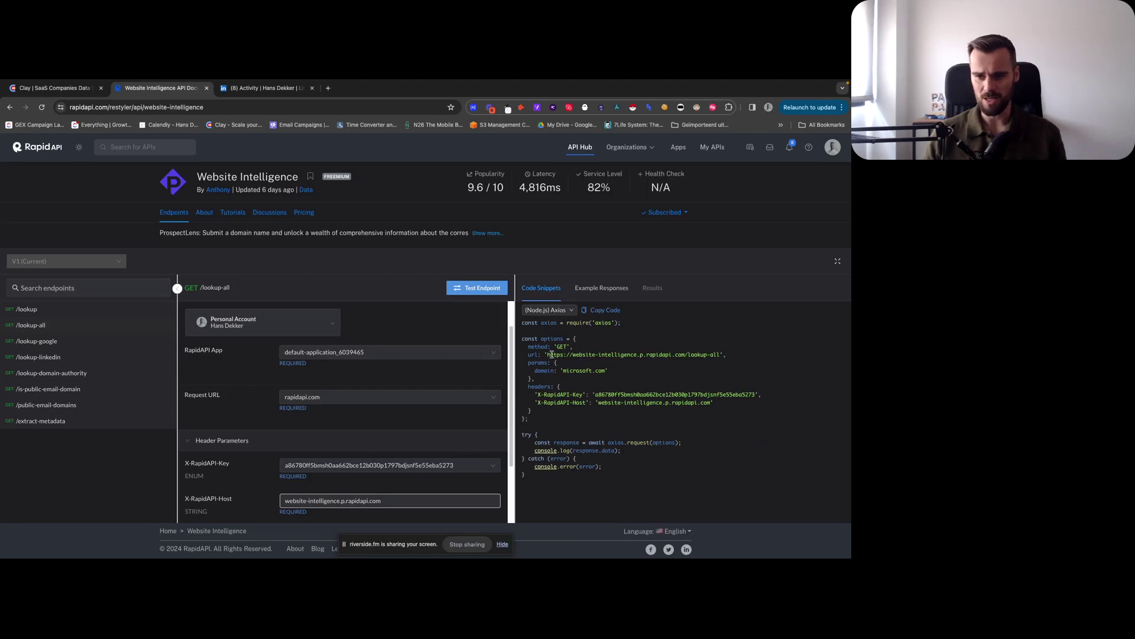
{"action": "left_click_drag", "start_coordinate": [546, 355], "coordinate": [721, 355]}
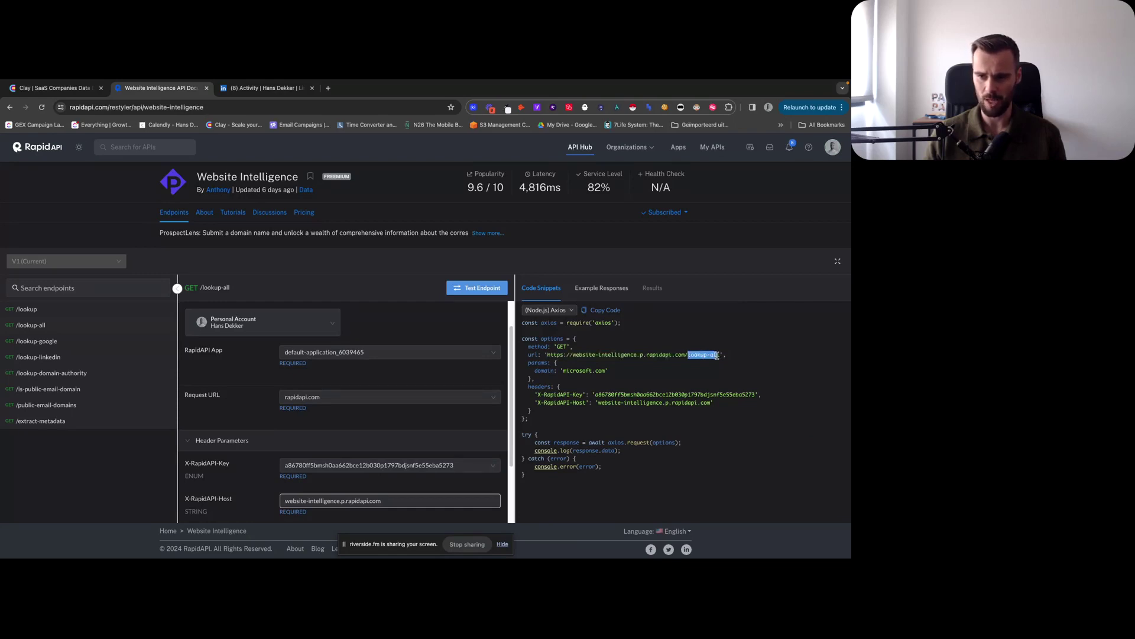
Step: Show the code snippet in PHP cURL and highlight the full lookup-all request URL including its domain parameter
{"action": "left_click", "coordinate": [720, 354]}
{"action": "left_click", "coordinate": [554, 312]}
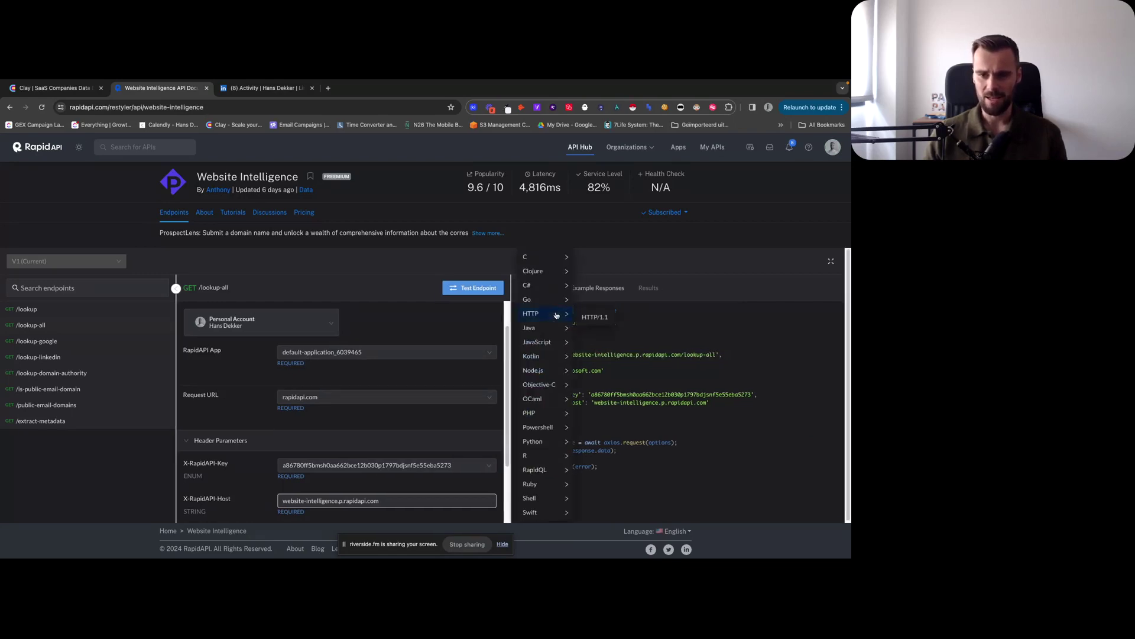
{"action": "mouse_move", "coordinate": [548, 325]}
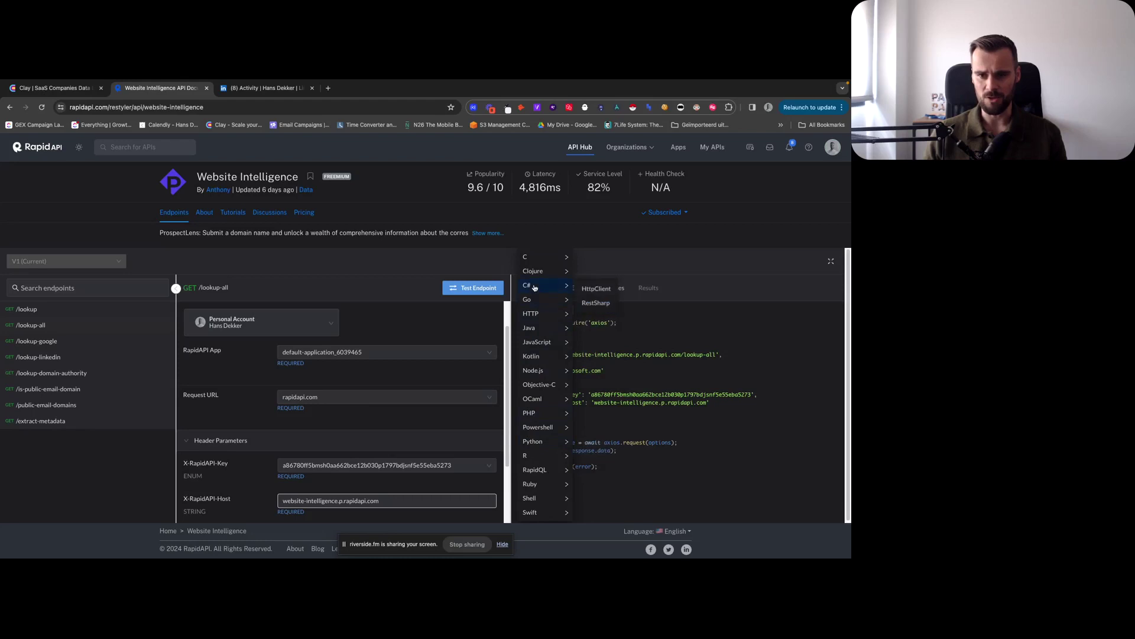
{"action": "left_click", "coordinate": [591, 416]}
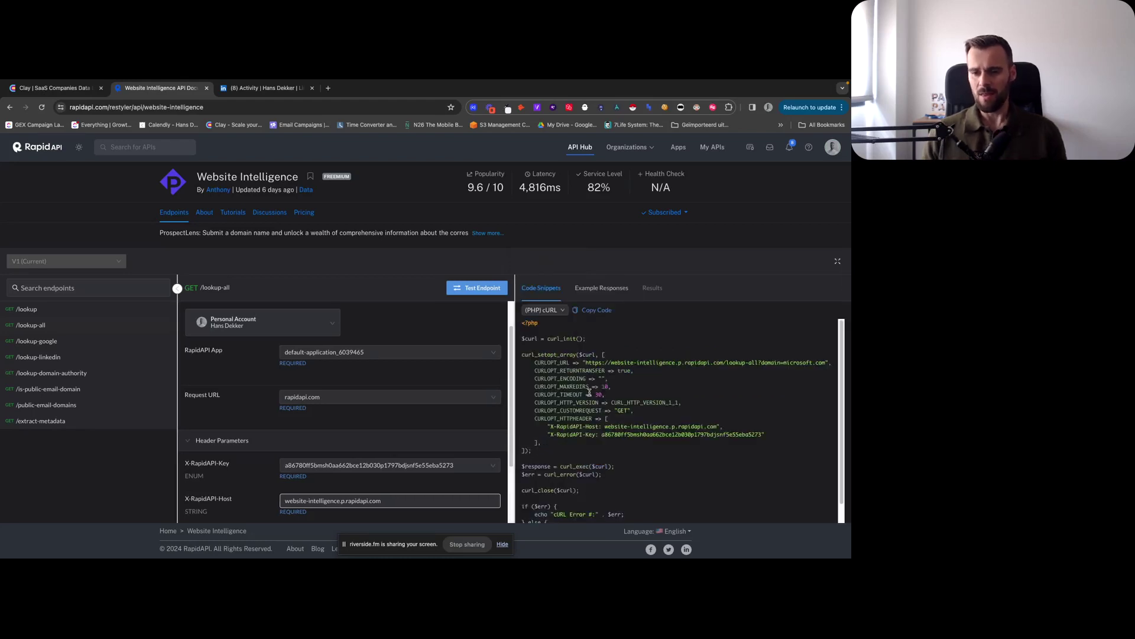
{"action": "left_click_drag", "start_coordinate": [586, 362], "coordinate": [825, 363]}
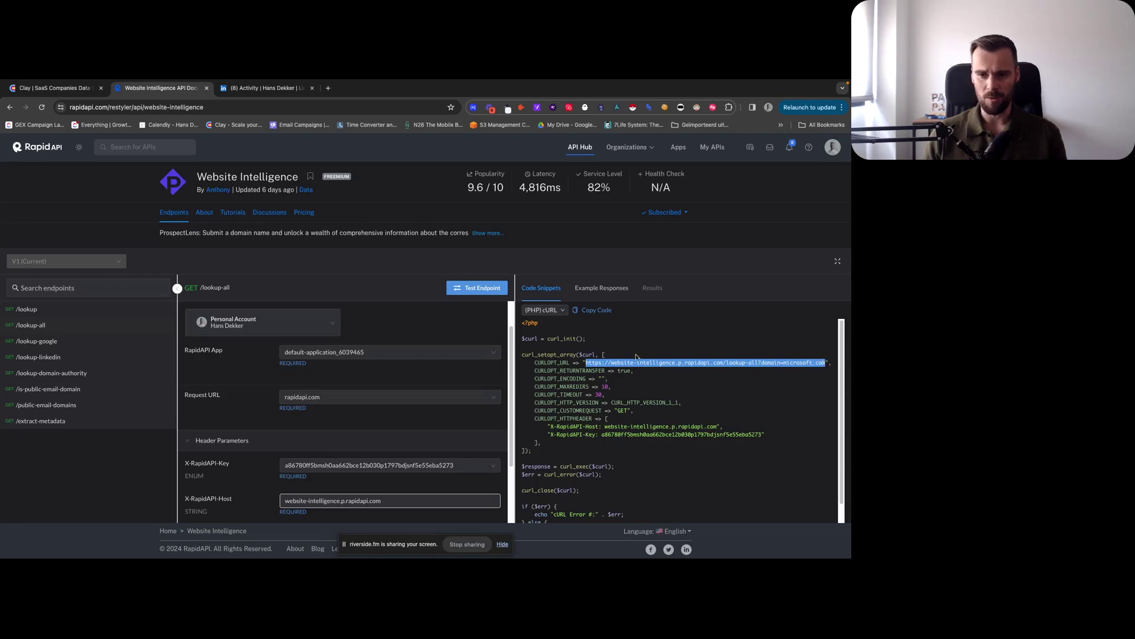
Step: Switch to the Clay table and review the HTTP API column's method and its endpoint URL with the Company Website token
{"action": "key", "text": "ctrl+shift+Tab"}
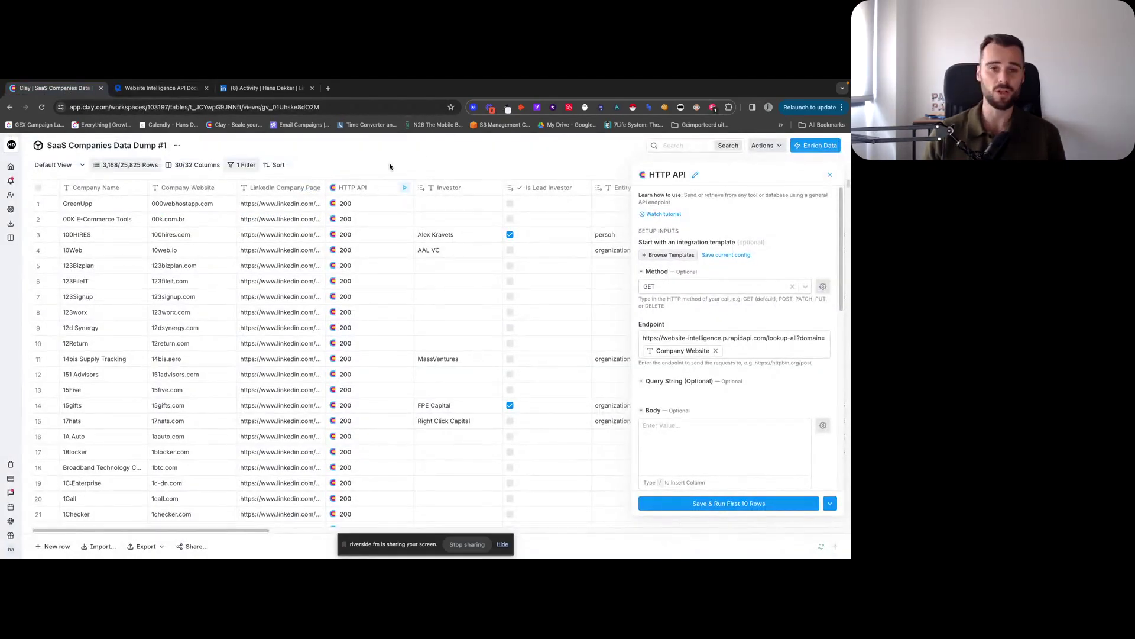
{"action": "left_click_drag", "start_coordinate": [650, 175], "coordinate": [684, 176]}
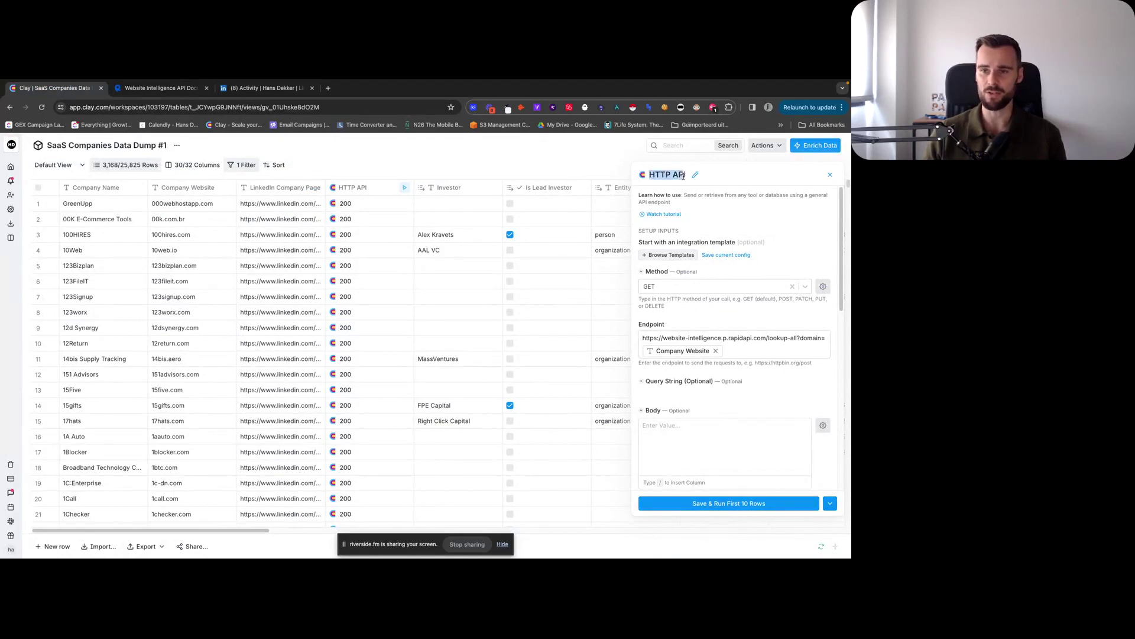
{"action": "left_click", "coordinate": [683, 191]}
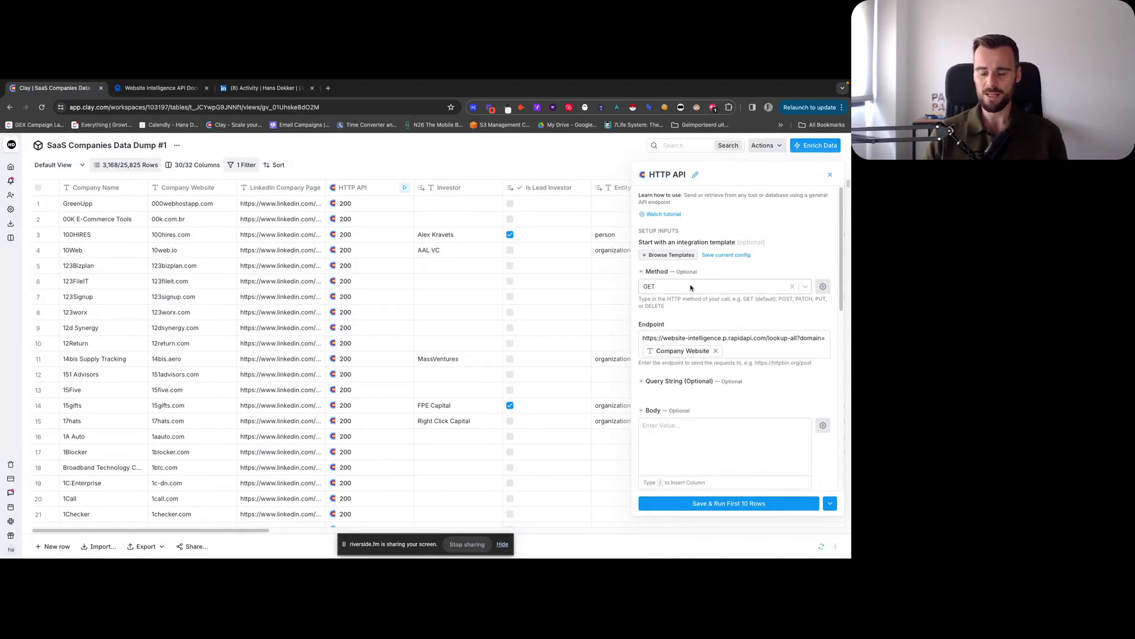
{"action": "left_click", "coordinate": [741, 337]}
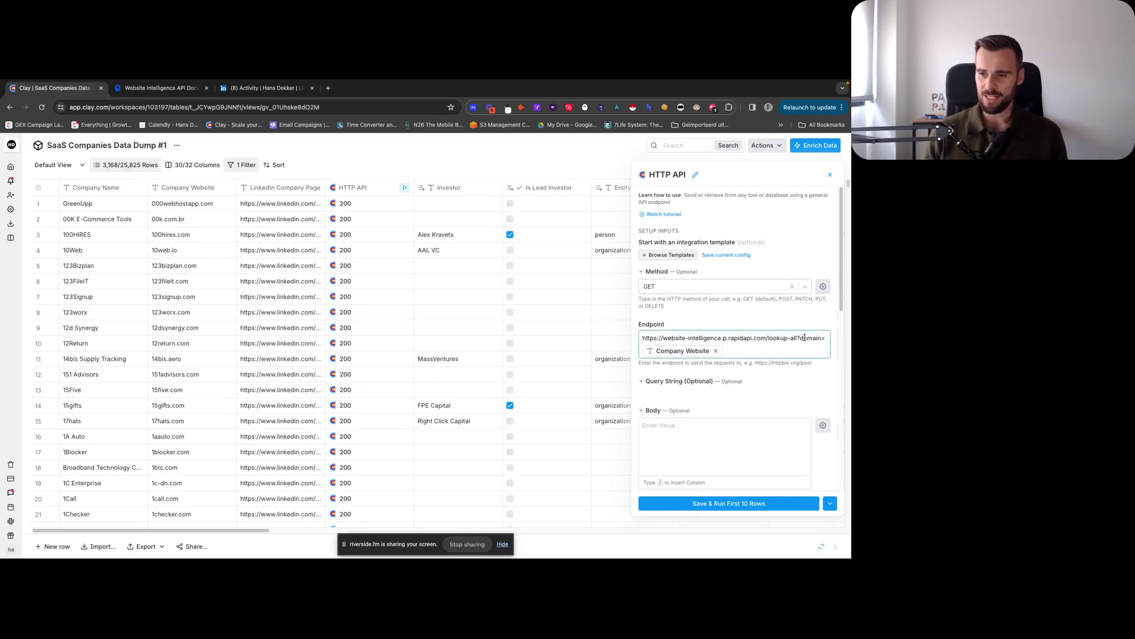
{"action": "mouse_move", "coordinate": [691, 354]}
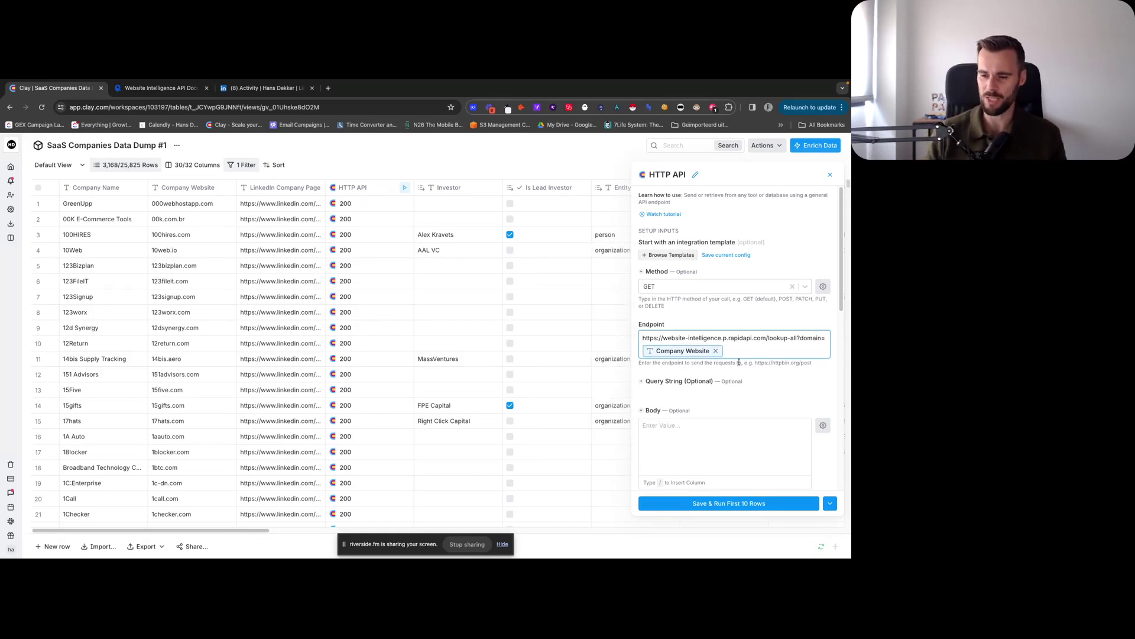
Step: Review the X-RapidAPI-Key and x-RapidAPI-Host header pairs in the HTTP API setup, highlighting the host value
{"action": "scroll", "coordinate": [730, 375], "scroll_direction": "down", "scroll_amount": 4}
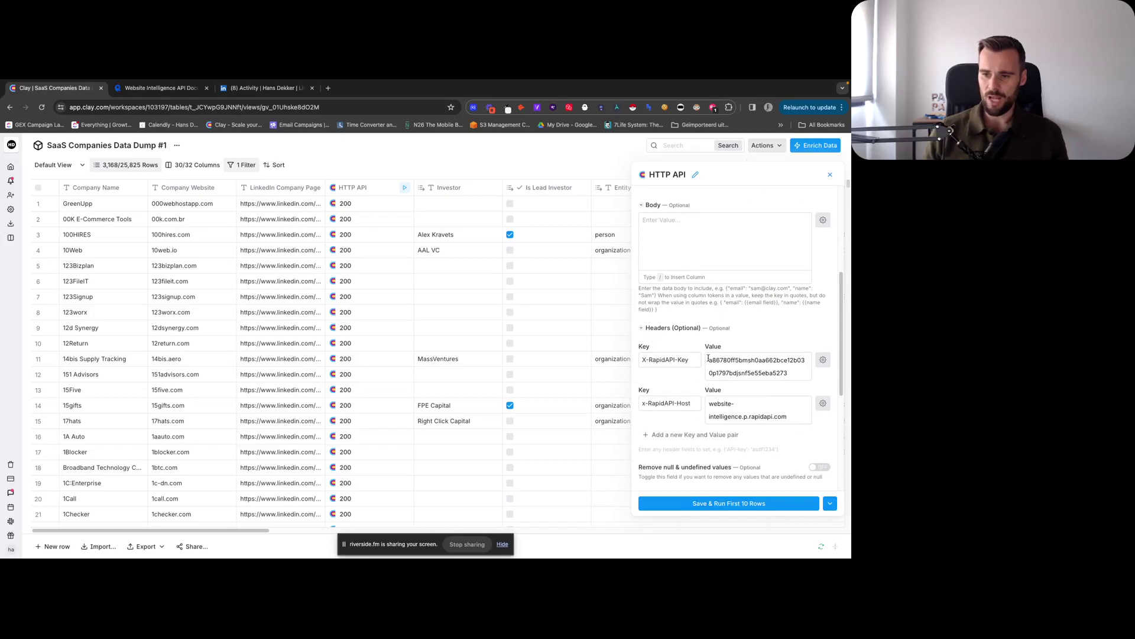
{"action": "left_click", "coordinate": [772, 368]}
{"action": "scroll", "coordinate": [789, 390], "scroll_direction": "down", "scroll_amount": 1}
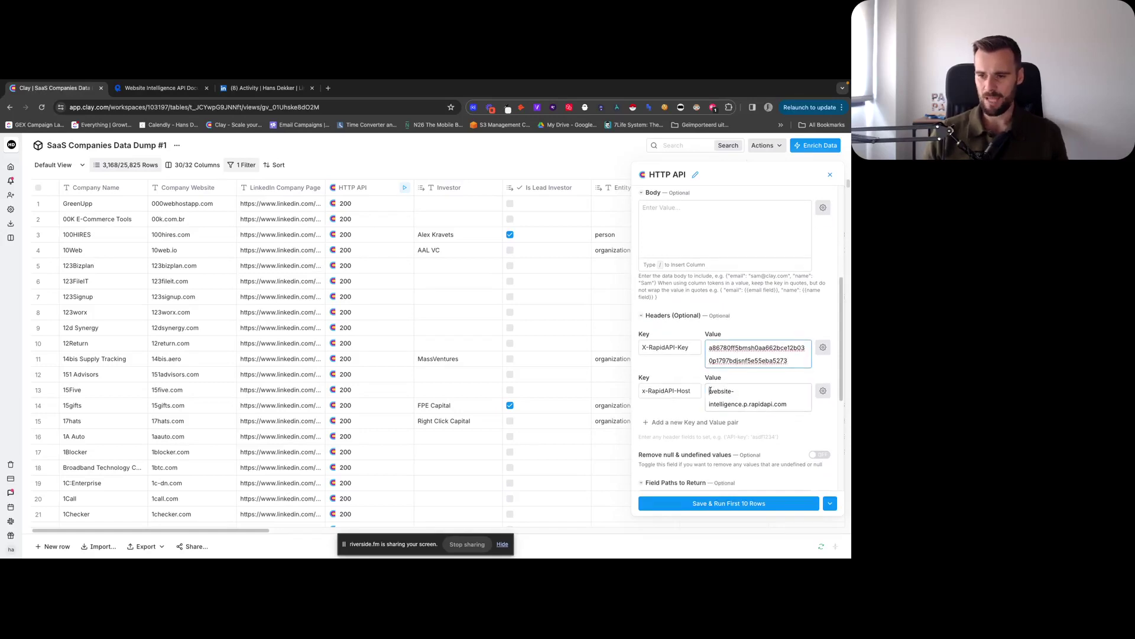
{"action": "triple_click", "coordinate": [788, 404]}
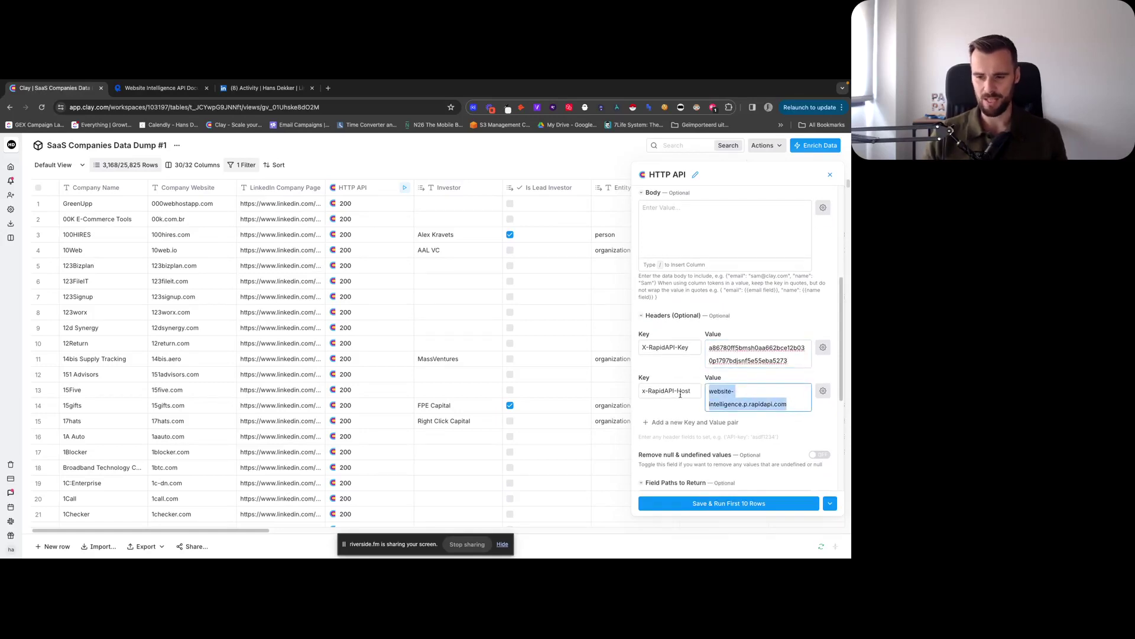
{"action": "left_click", "coordinate": [720, 400]}
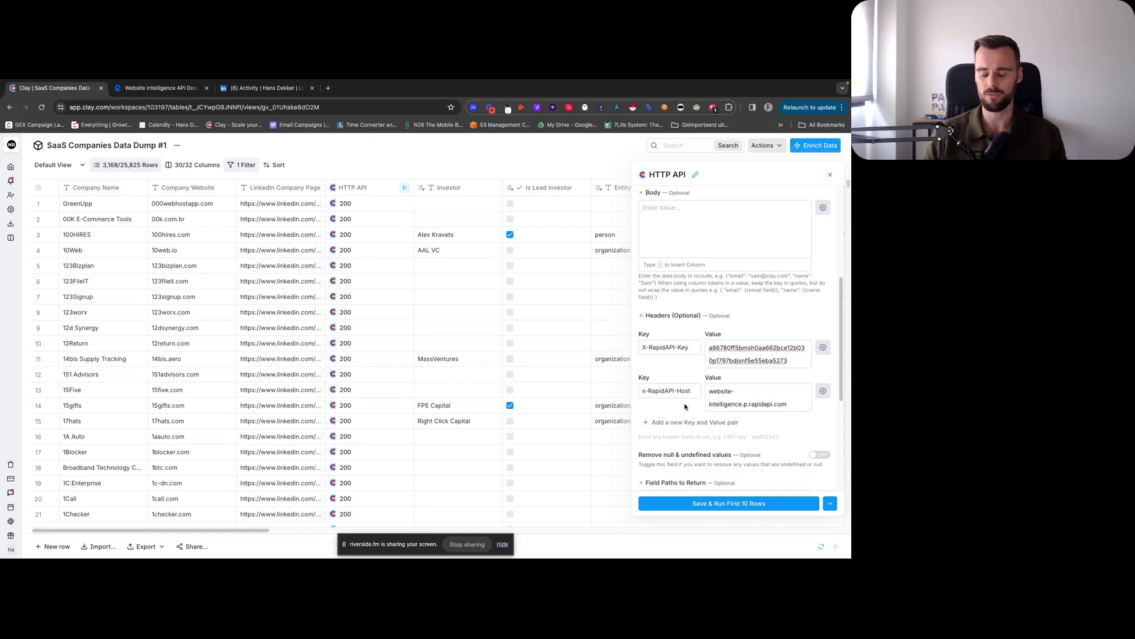
Step: Examine the HTTP API's custom rate limit settings and read the explanation under Request Limit
{"action": "scroll", "coordinate": [685, 406], "scroll_direction": "down", "scroll_amount": 4}
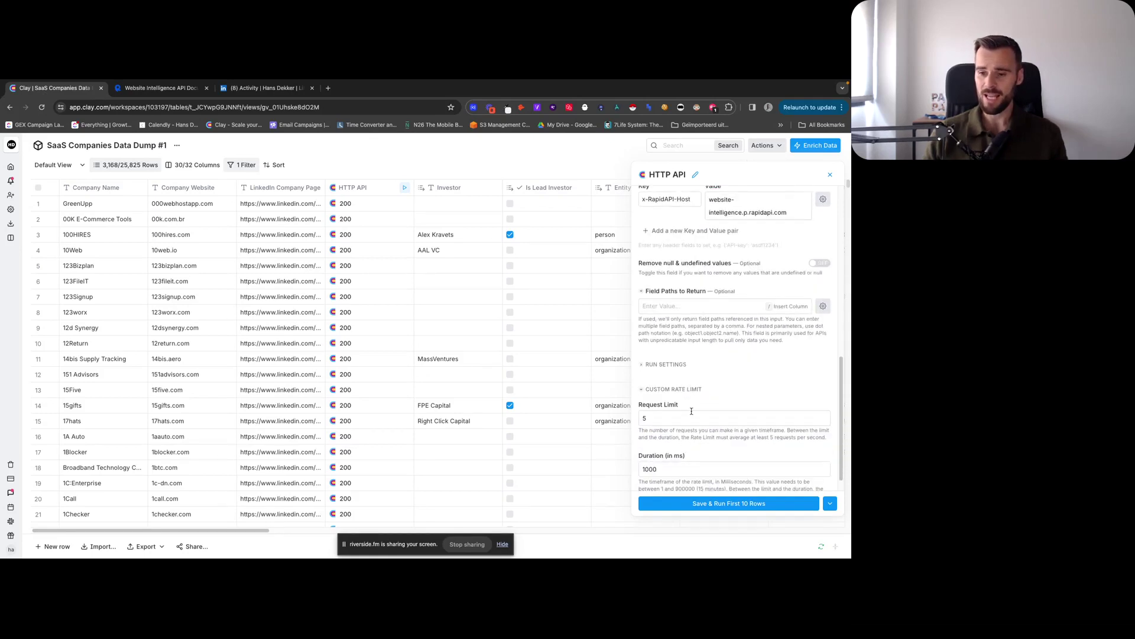
{"action": "scroll", "coordinate": [689, 408], "scroll_direction": "down", "scroll_amount": 1}
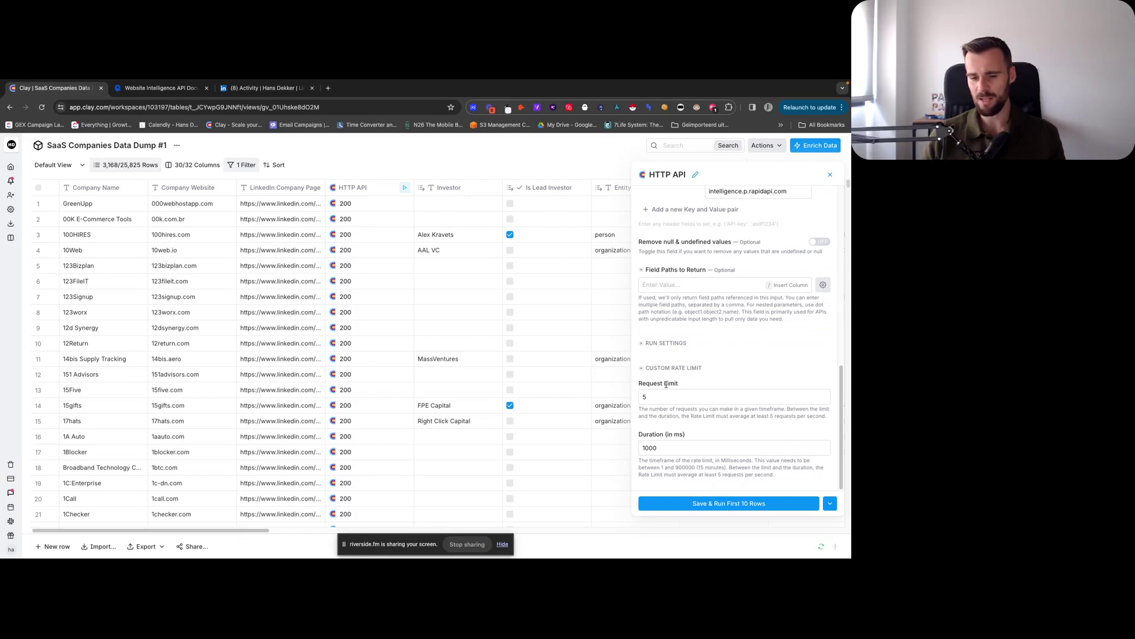
{"action": "left_click_drag", "start_coordinate": [633, 410], "coordinate": [831, 418]}
{"action": "left_click", "coordinate": [764, 415]}
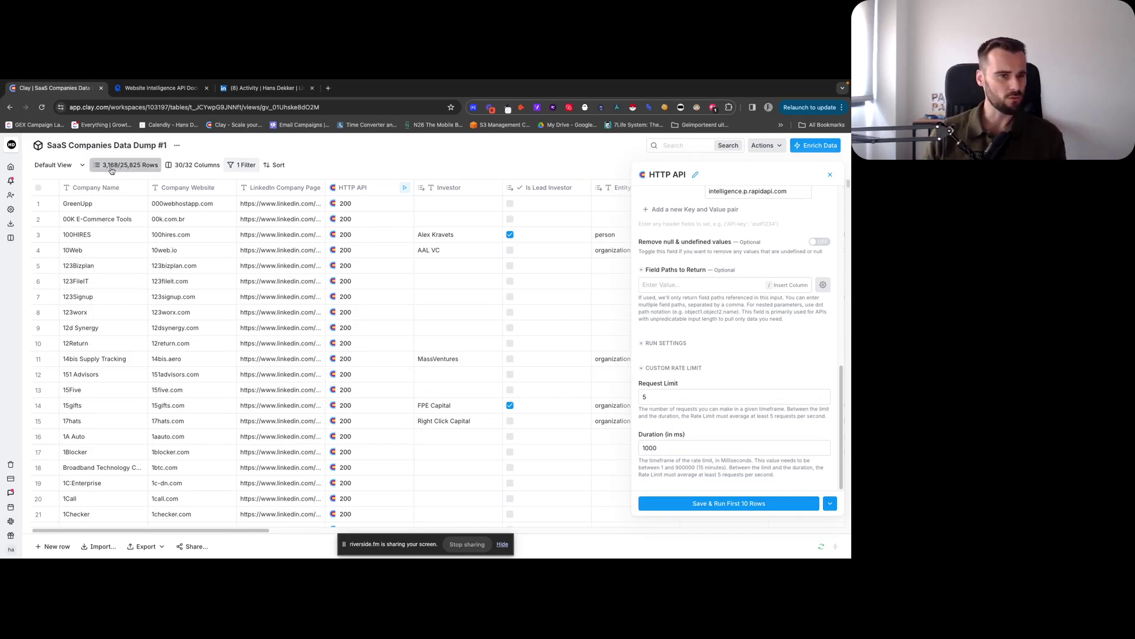
Step: Look through the HTTP API results in the table rows and close the HTTP API setup
{"action": "scroll", "coordinate": [376, 336], "scroll_direction": "down", "scroll_amount": 10}
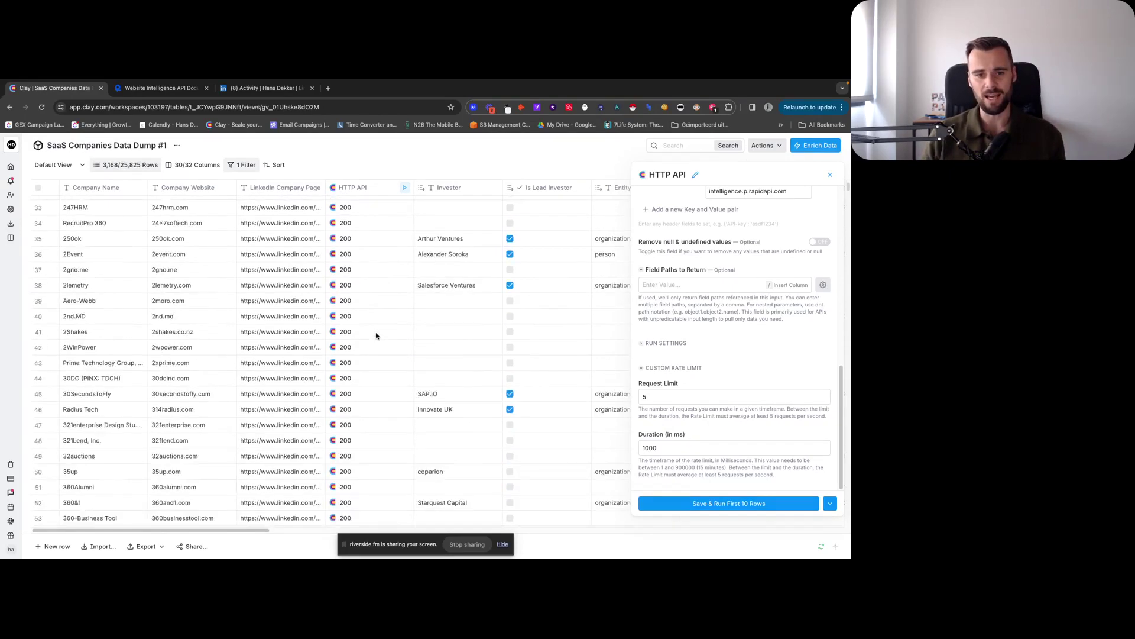
{"action": "scroll", "coordinate": [377, 339], "scroll_direction": "up", "scroll_amount": 10}
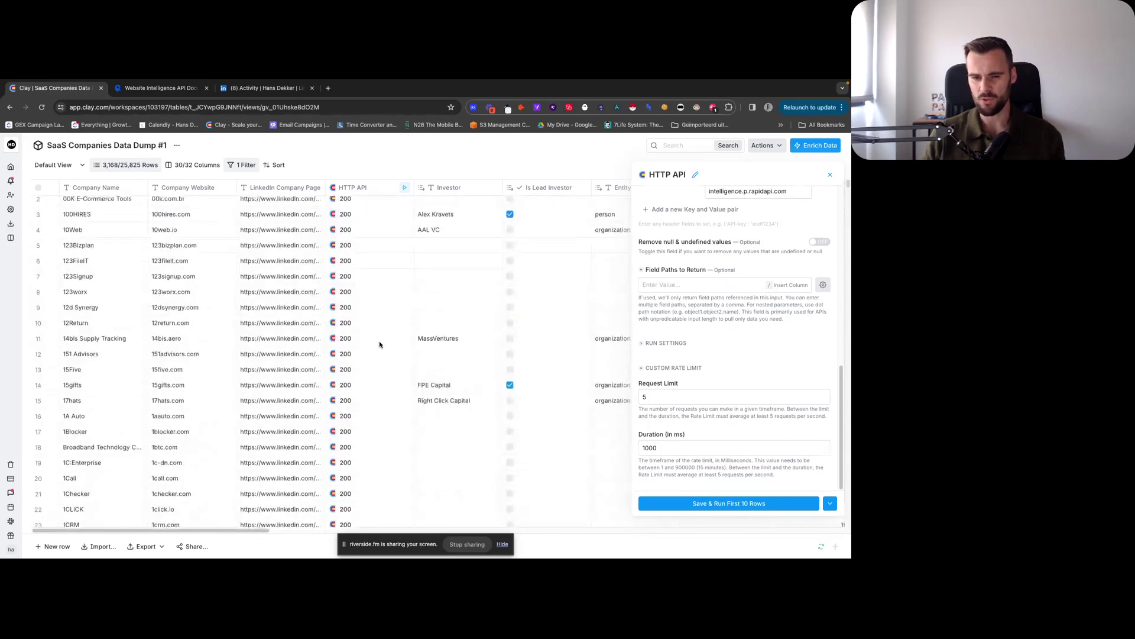
{"action": "scroll", "coordinate": [378, 341], "scroll_direction": "up", "scroll_amount": 1}
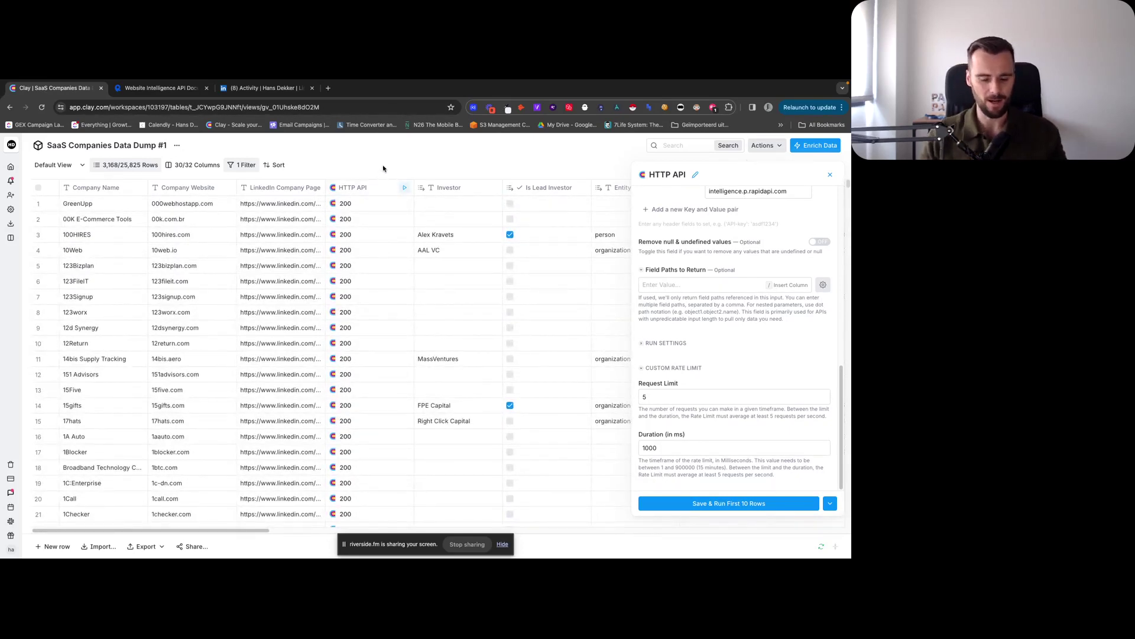
{"action": "left_click", "coordinate": [830, 174]}
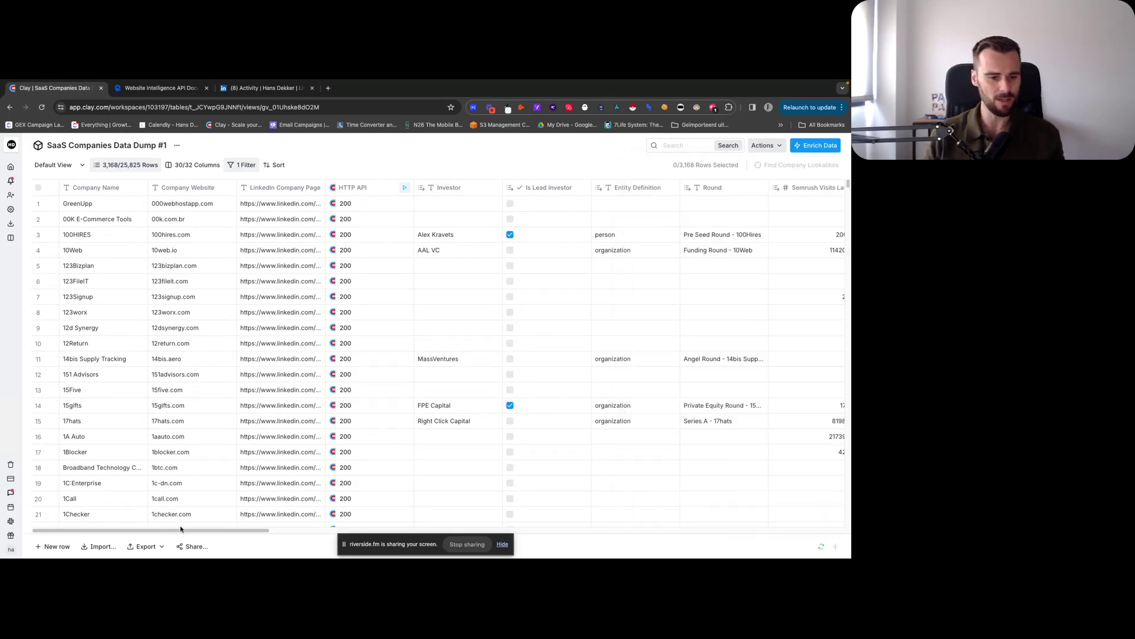
Step: Inspect the first row's HTTP API cell details, expanding Data, Cb and Info to read through the available fields, and close them
{"action": "left_click", "coordinate": [374, 203]}
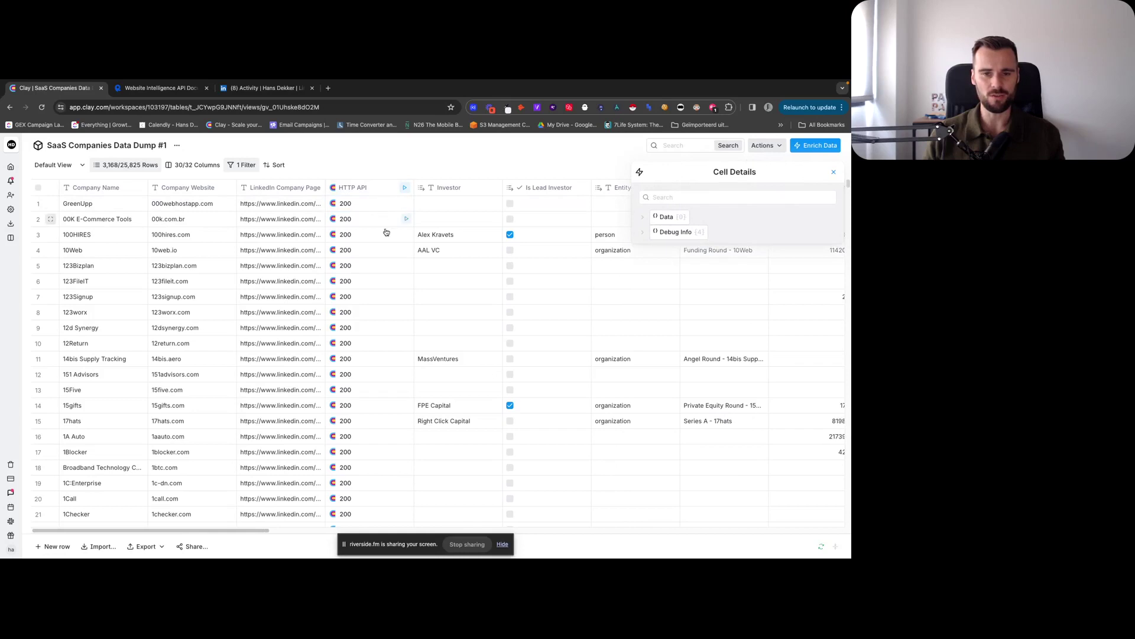
{"action": "left_click", "coordinate": [644, 219]}
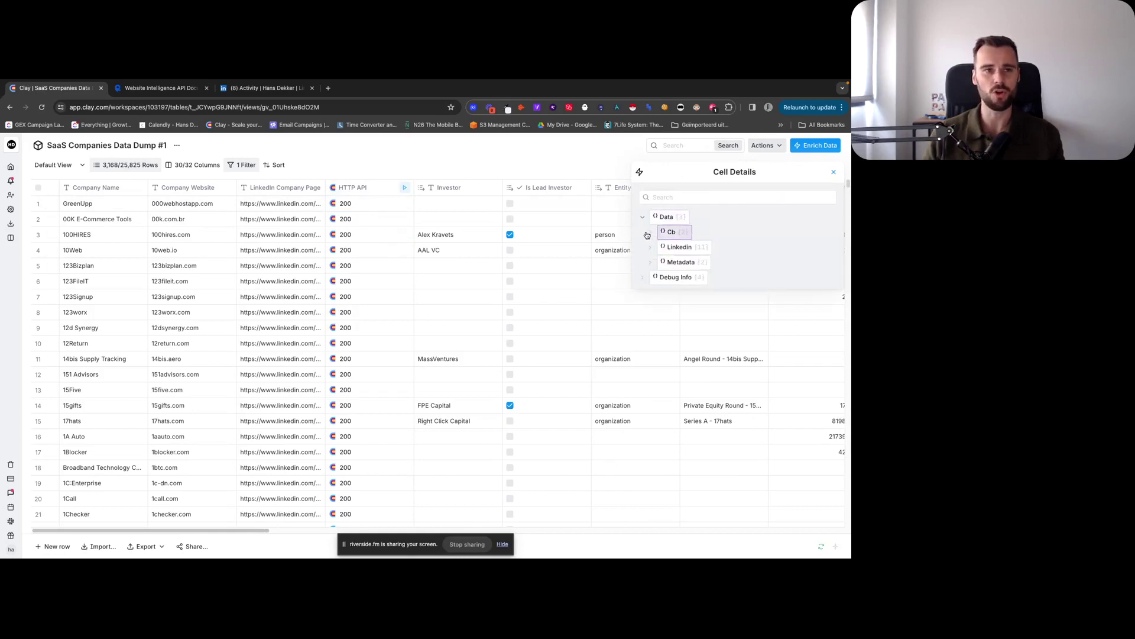
{"action": "left_click", "coordinate": [649, 233]}
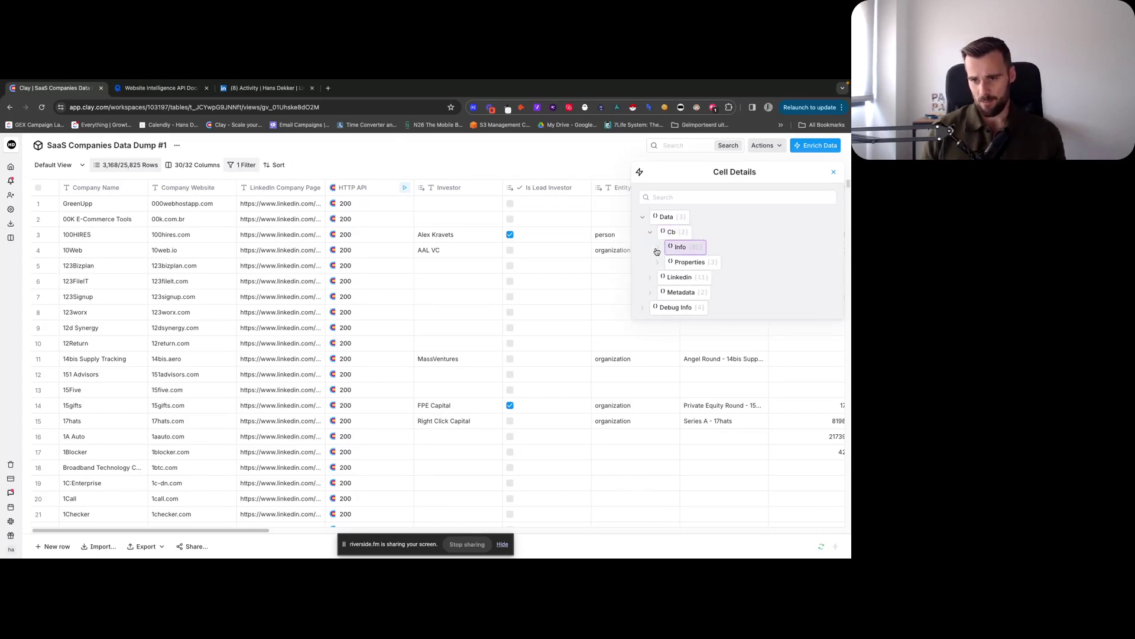
{"action": "left_click", "coordinate": [658, 249]}
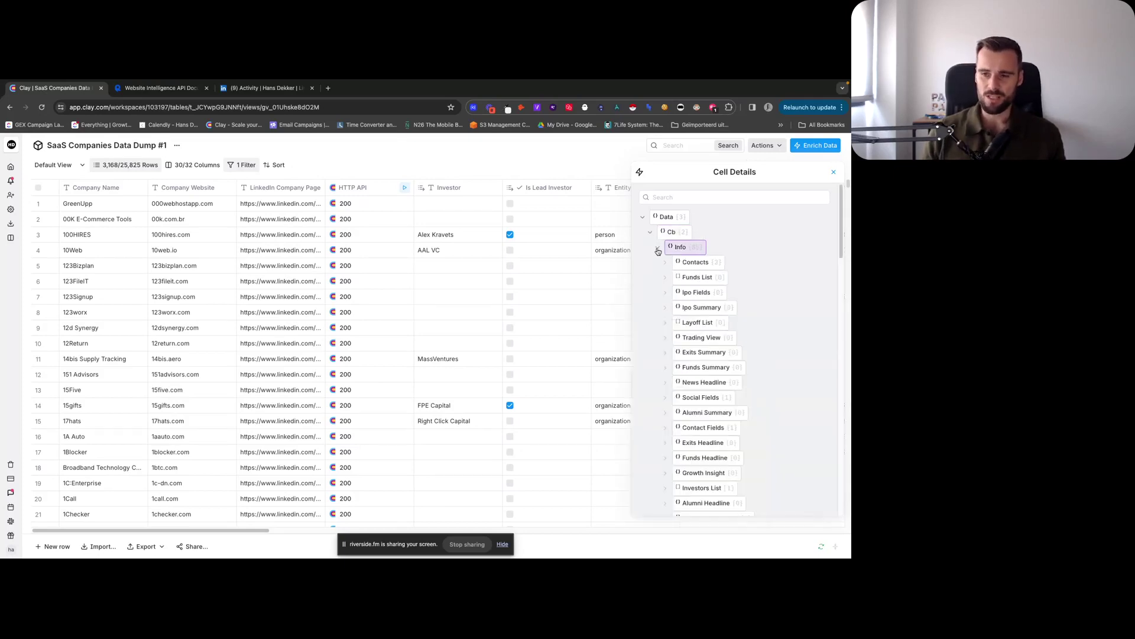
{"action": "scroll", "coordinate": [661, 319], "scroll_direction": "down", "scroll_amount": 10}
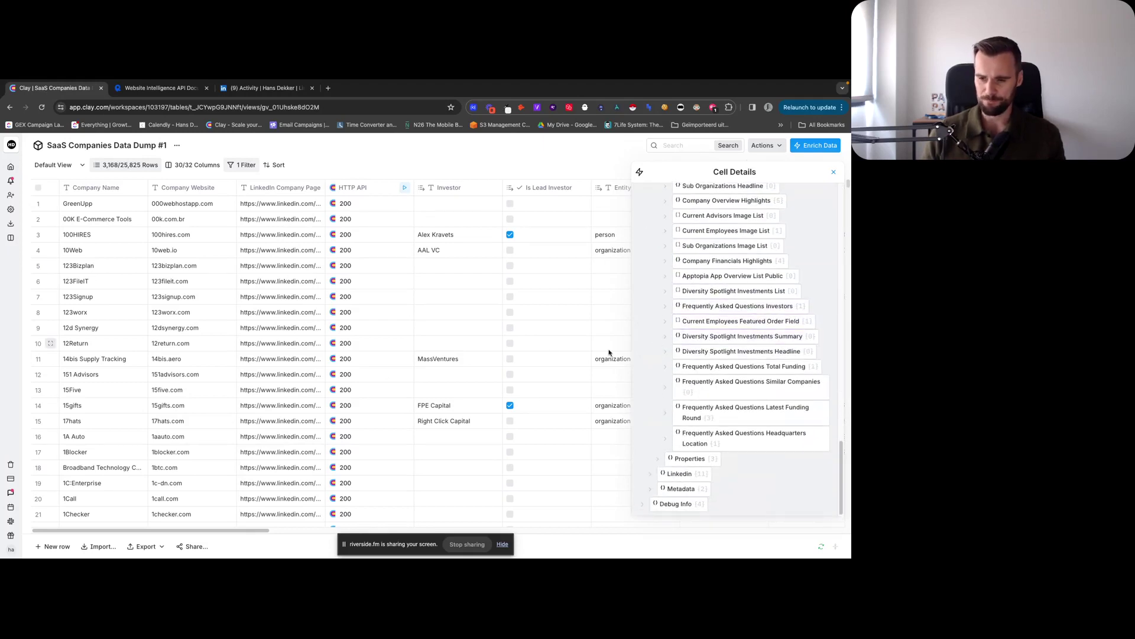
{"action": "scroll", "coordinate": [702, 338], "scroll_direction": "up", "scroll_amount": 10}
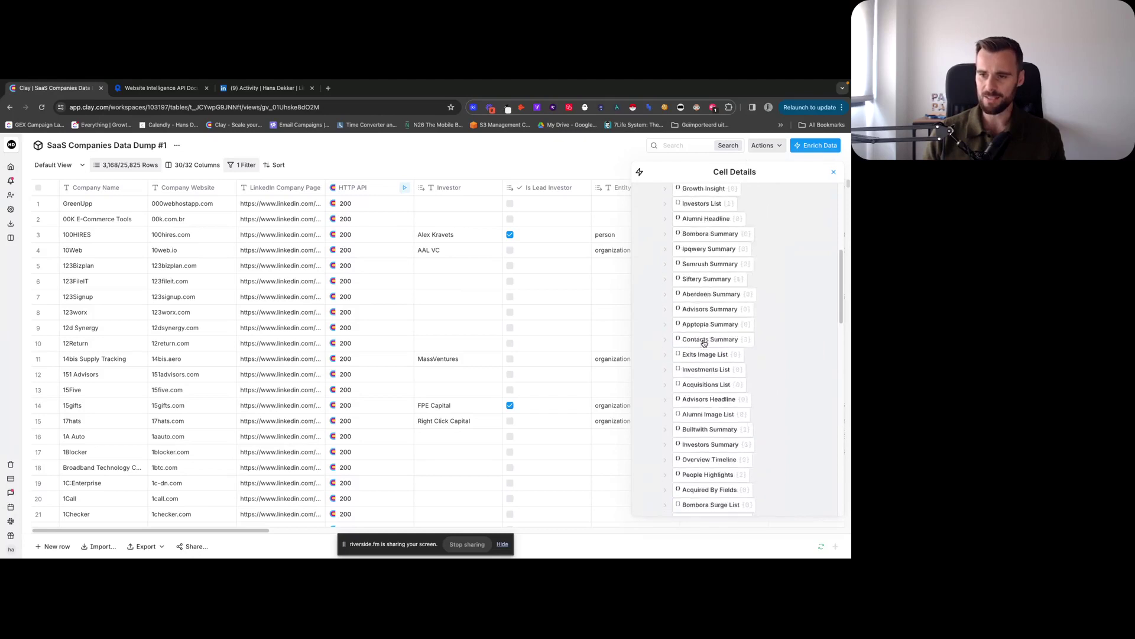
{"action": "scroll", "coordinate": [684, 344], "scroll_direction": "down", "scroll_amount": 10}
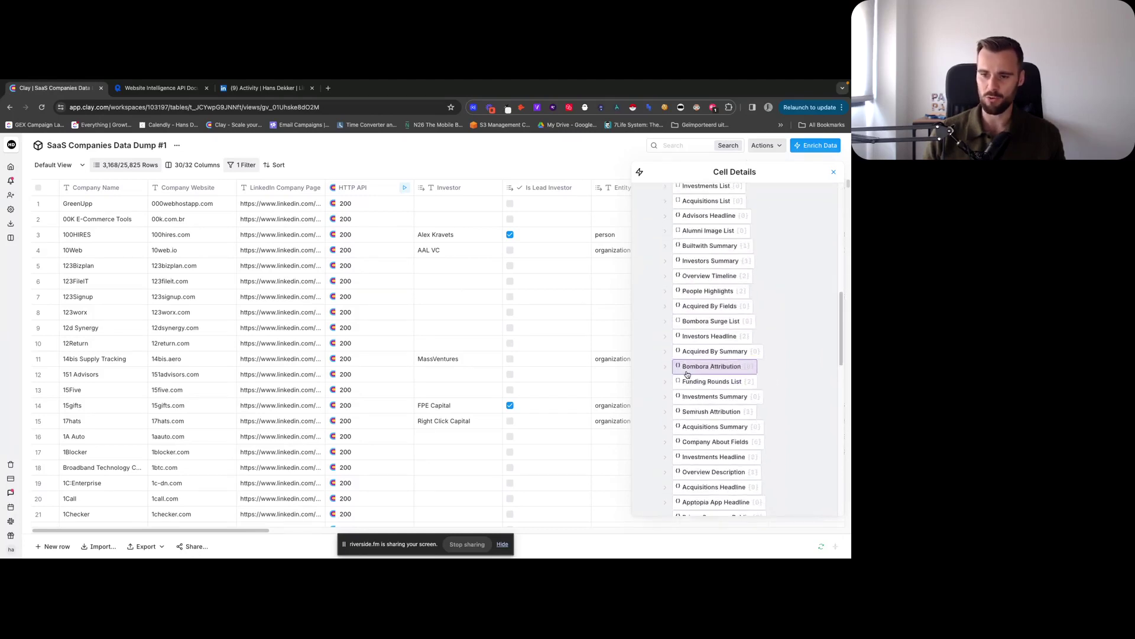
{"action": "scroll", "coordinate": [696, 372], "scroll_direction": "down", "scroll_amount": 3}
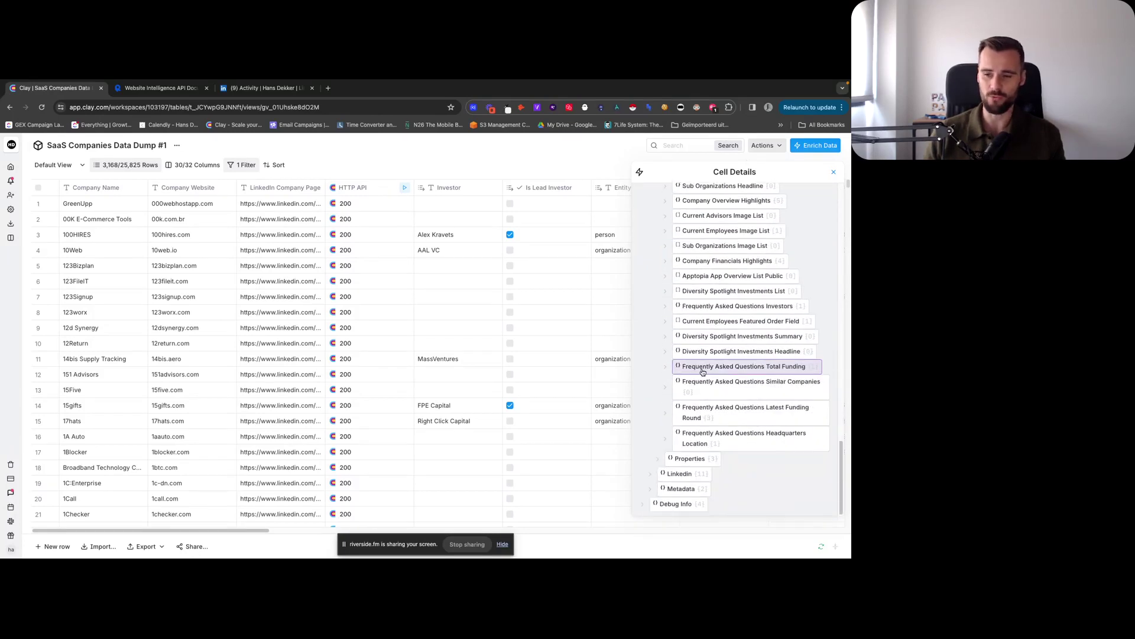
{"action": "left_click", "coordinate": [834, 171]}
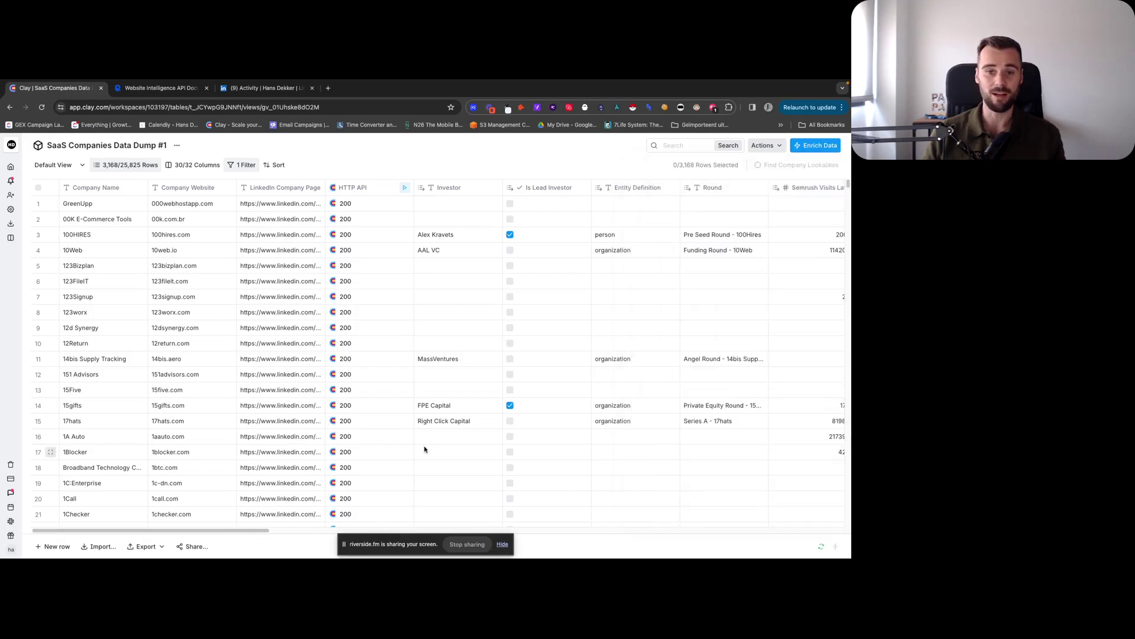
Step: Browse the enriched columns from the funding and contact data across to the Bombora topics at the table's end
{"action": "left_click_drag", "start_coordinate": [148, 533], "coordinate": [305, 538]}
{"action": "scroll", "coordinate": [298, 535], "scroll_direction": "right", "scroll_amount": 5}
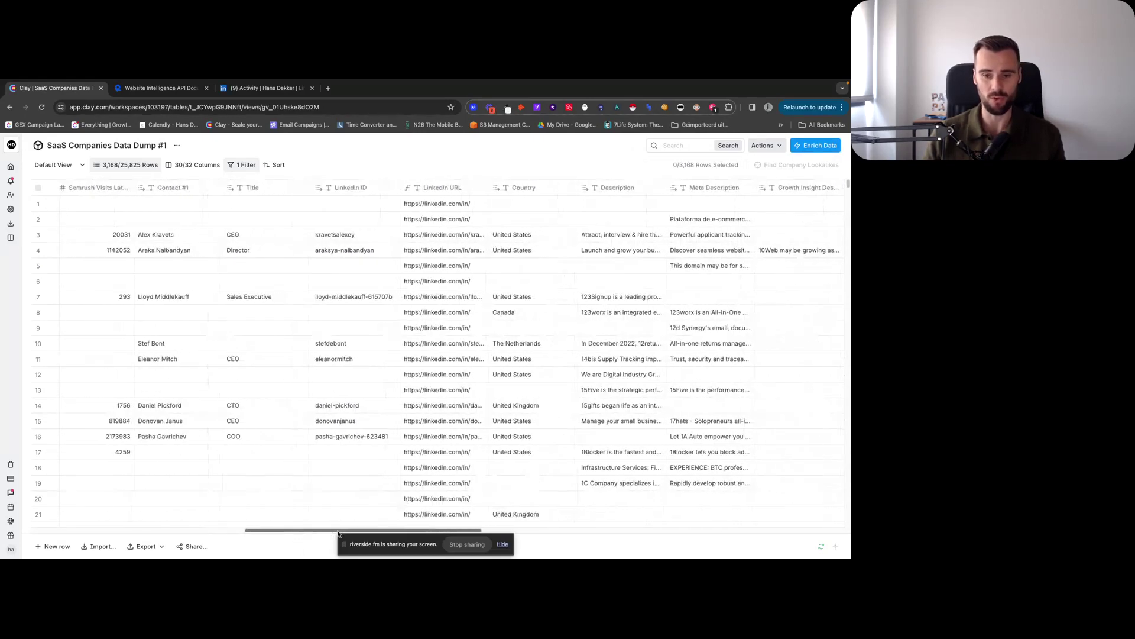
{"action": "scroll", "coordinate": [313, 533], "scroll_direction": "left", "scroll_amount": 3}
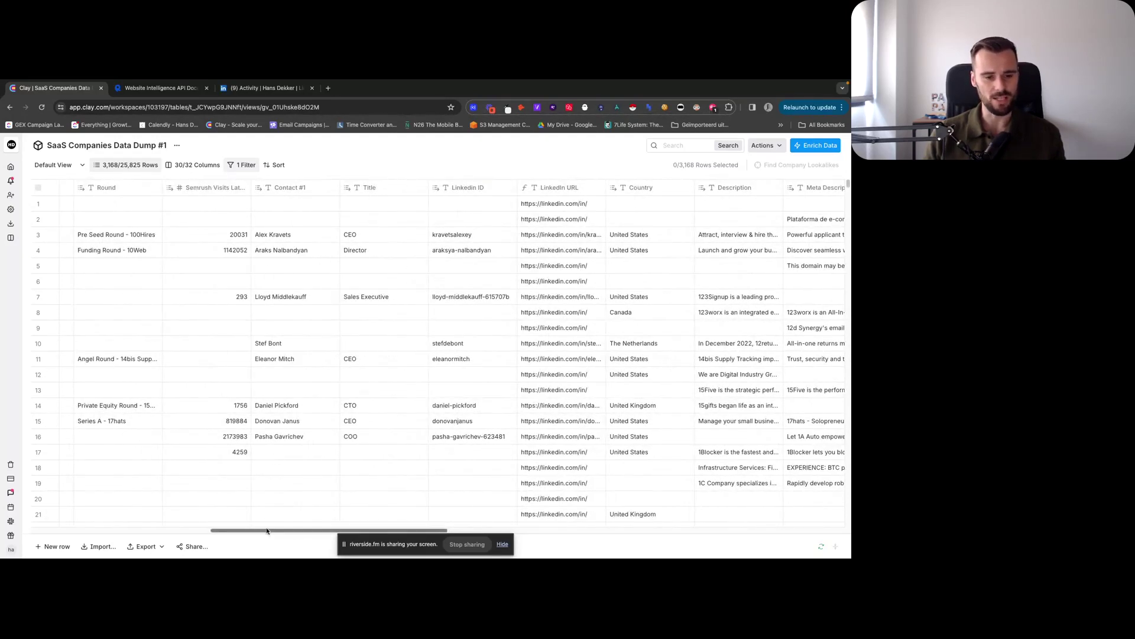
{"action": "scroll", "coordinate": [262, 532], "scroll_direction": "left", "scroll_amount": 4}
{"action": "left_click_drag", "start_coordinate": [262, 531], "coordinate": [720, 540]}
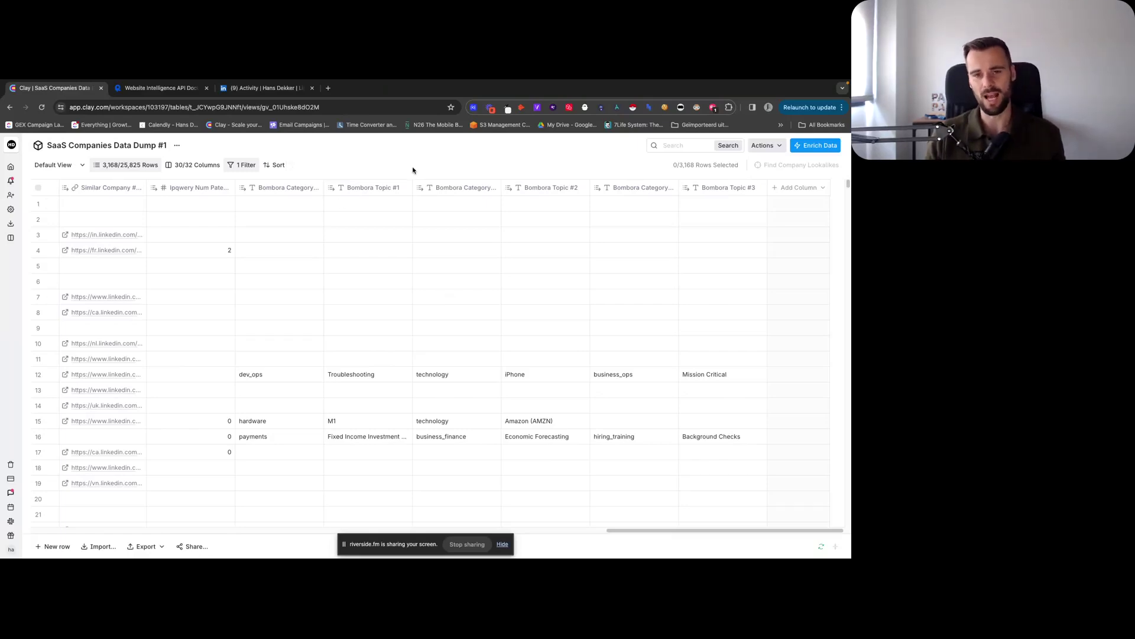
Step: Highlight the Bombora category and topic cells in rows 12 to 16, clear the selection and look across all columns again
{"action": "left_click", "coordinate": [280, 374]}
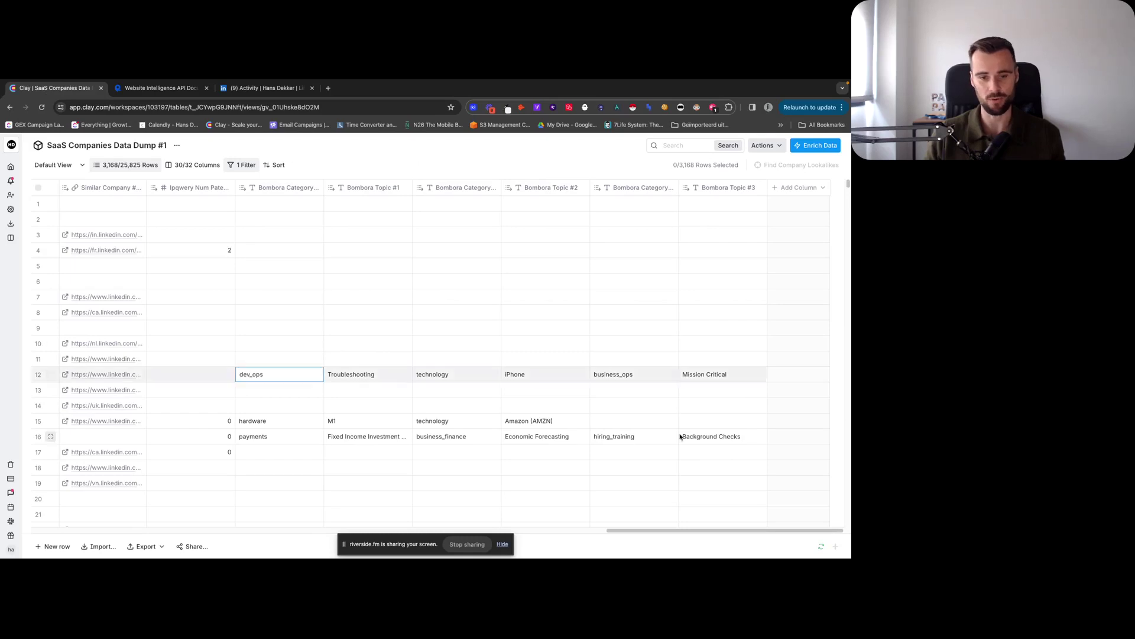
{"action": "left_click", "coordinate": [737, 437], "text": "shift"}
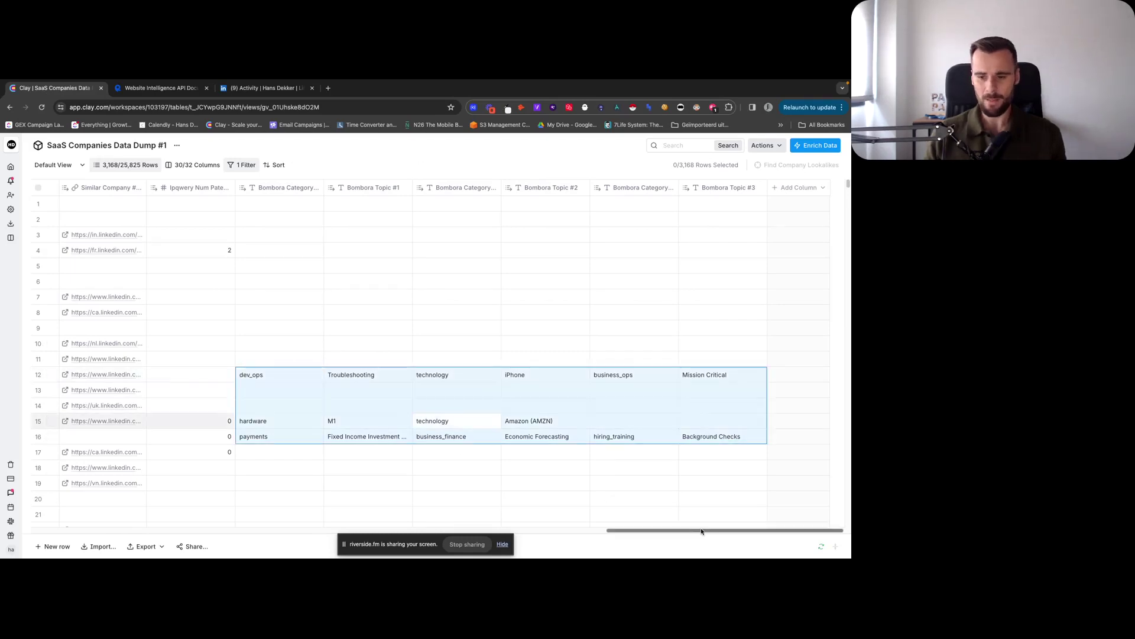
{"action": "left_click", "coordinate": [659, 500]}
{"action": "left_click_drag", "start_coordinate": [693, 531], "coordinate": [118, 533]}
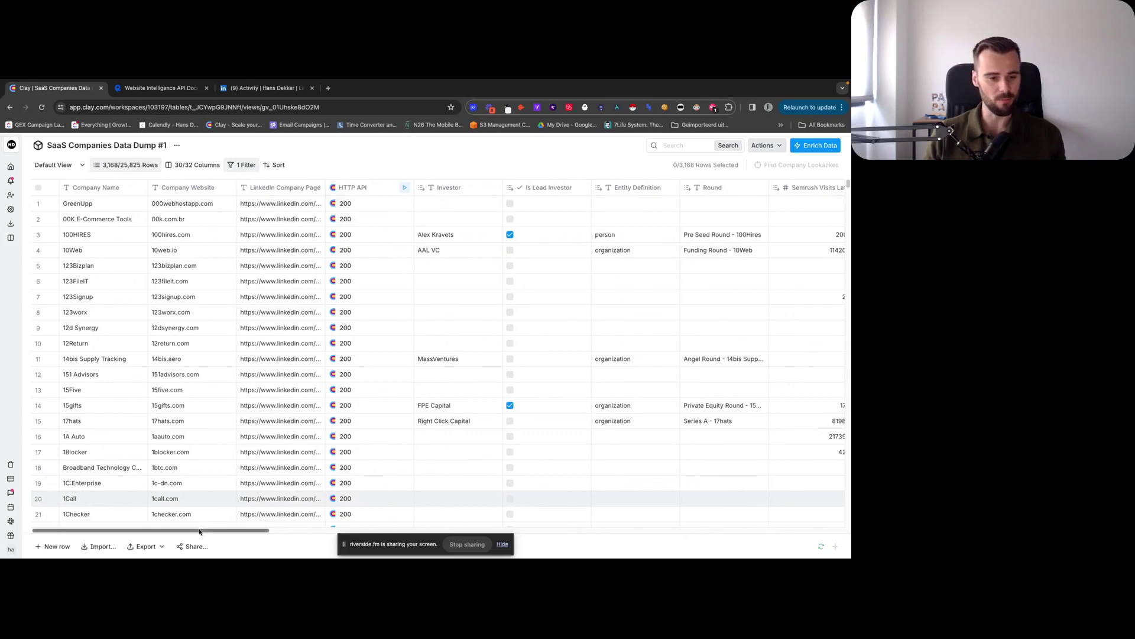
{"action": "left_click_drag", "start_coordinate": [199, 531], "coordinate": [790, 529]}
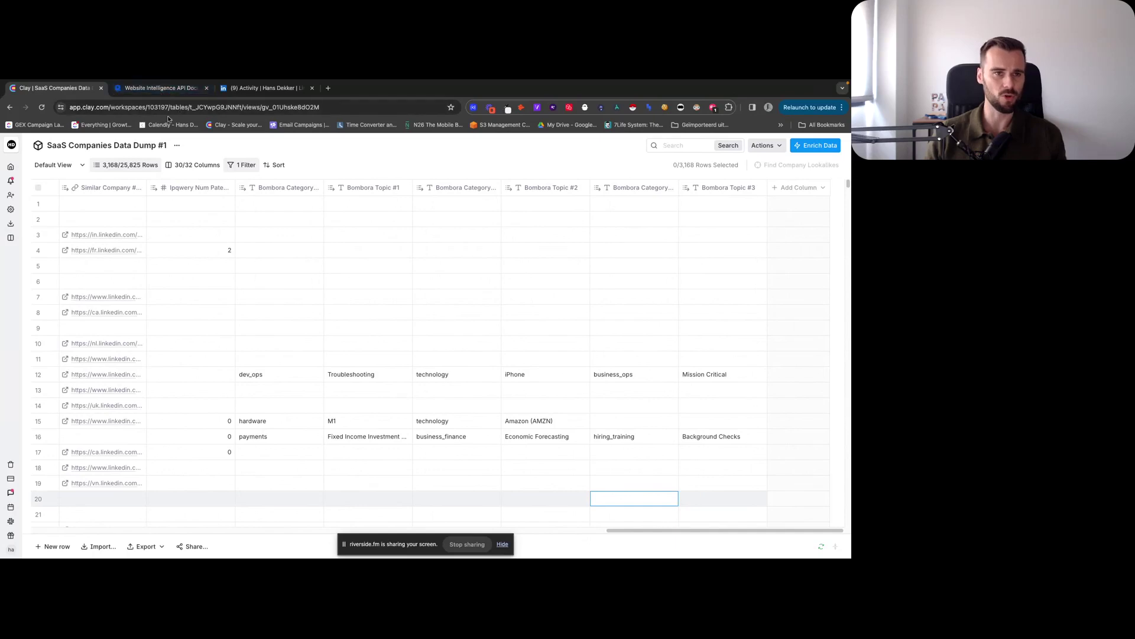
Step: Switch back to the Website Intelligence page on RapidAPI and clear the highlight on the request URL
{"action": "left_click", "coordinate": [160, 88]}
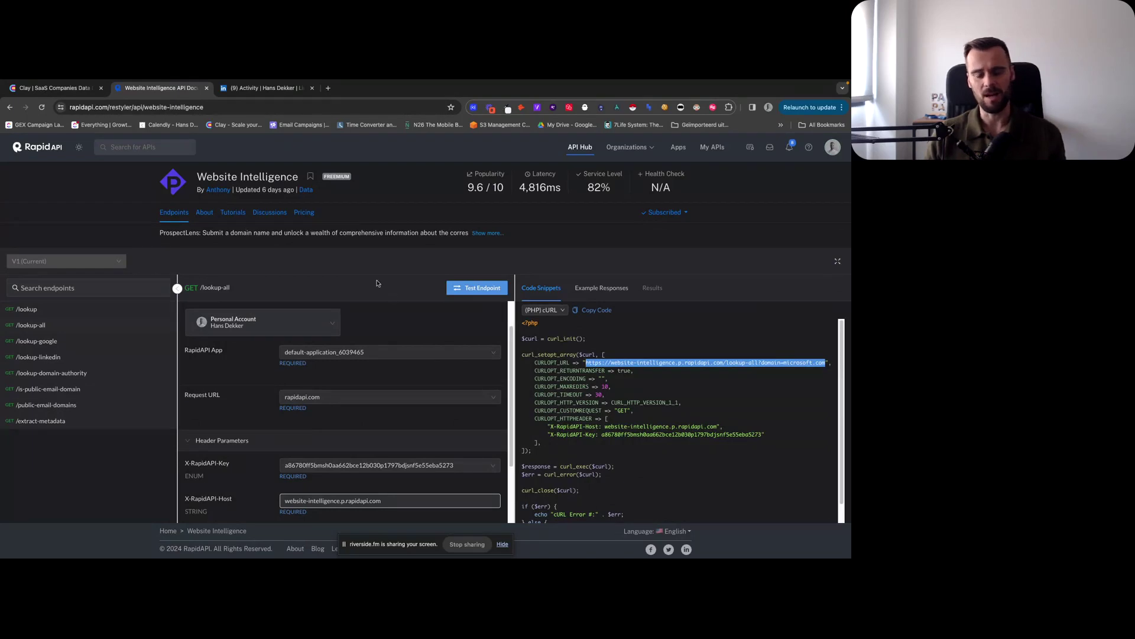
{"action": "left_click", "coordinate": [607, 368]}
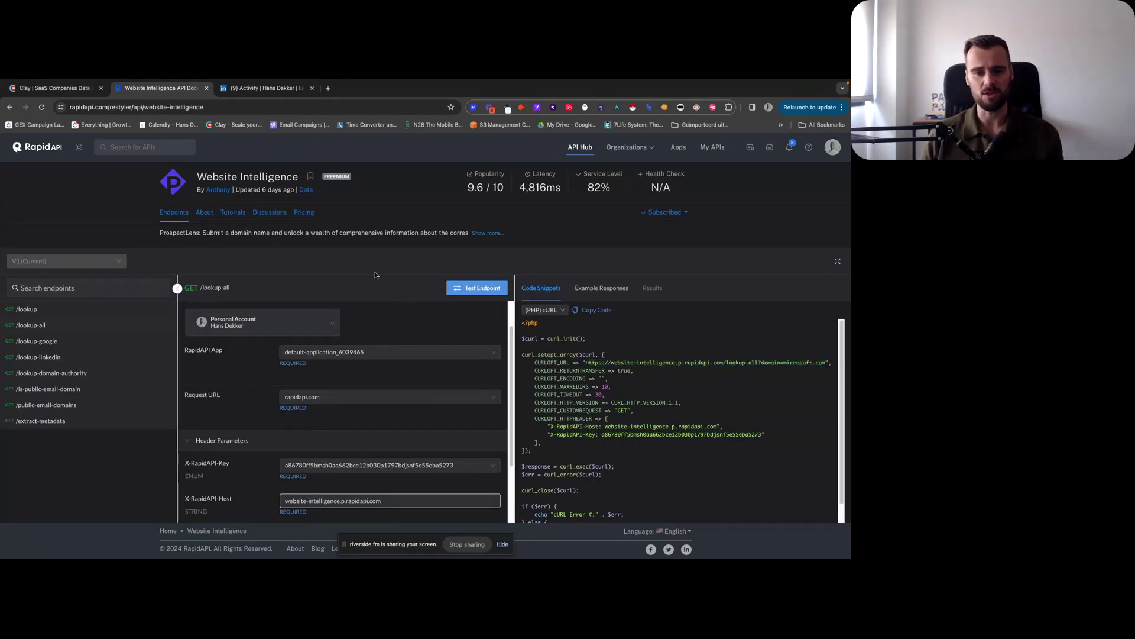